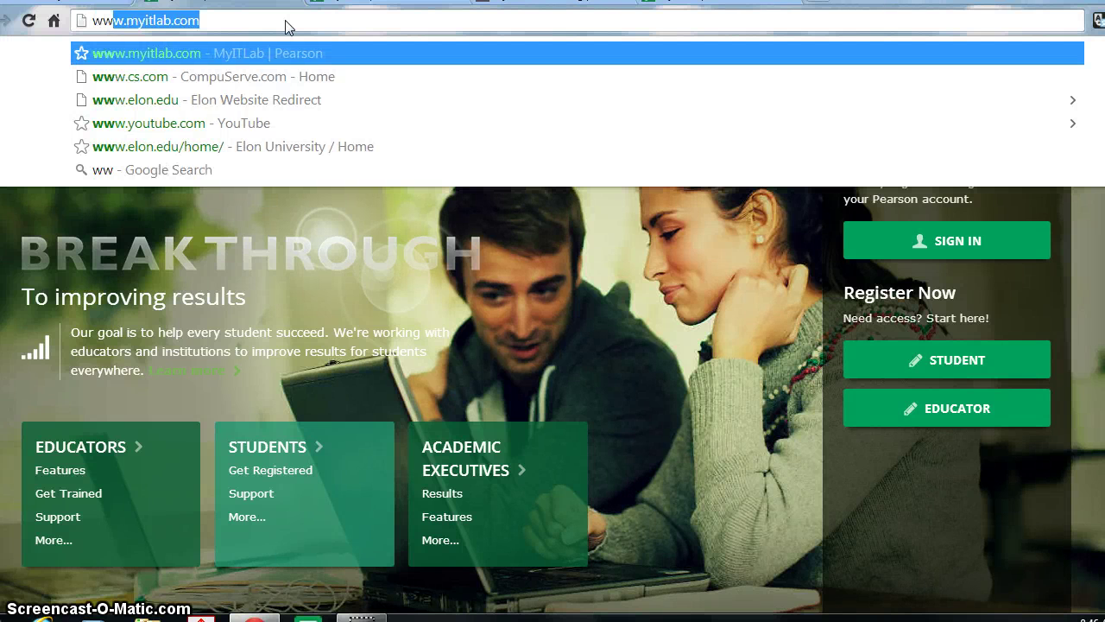
{"action": "type", "text": "w.myi"}
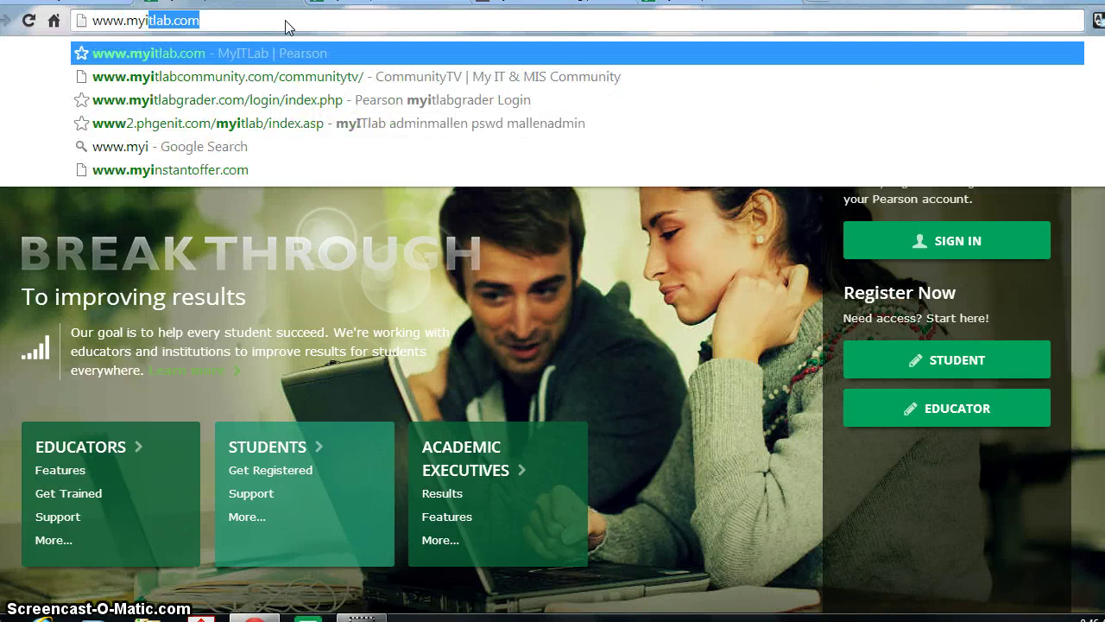
{"action": "type", "text": "tla"}
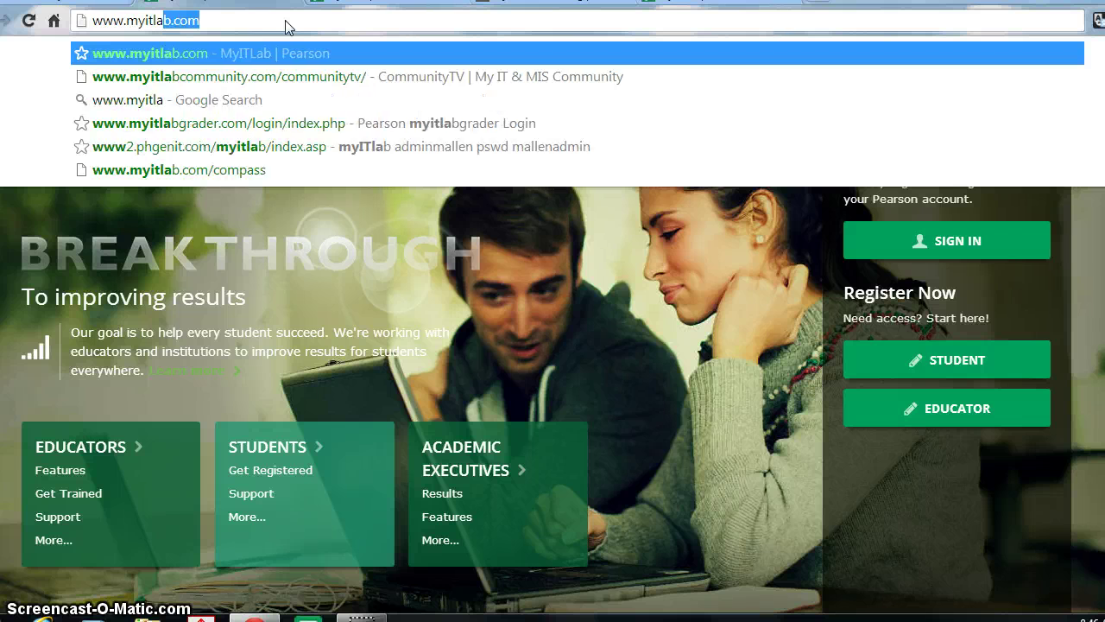
{"action": "type", "text": "b.com"}
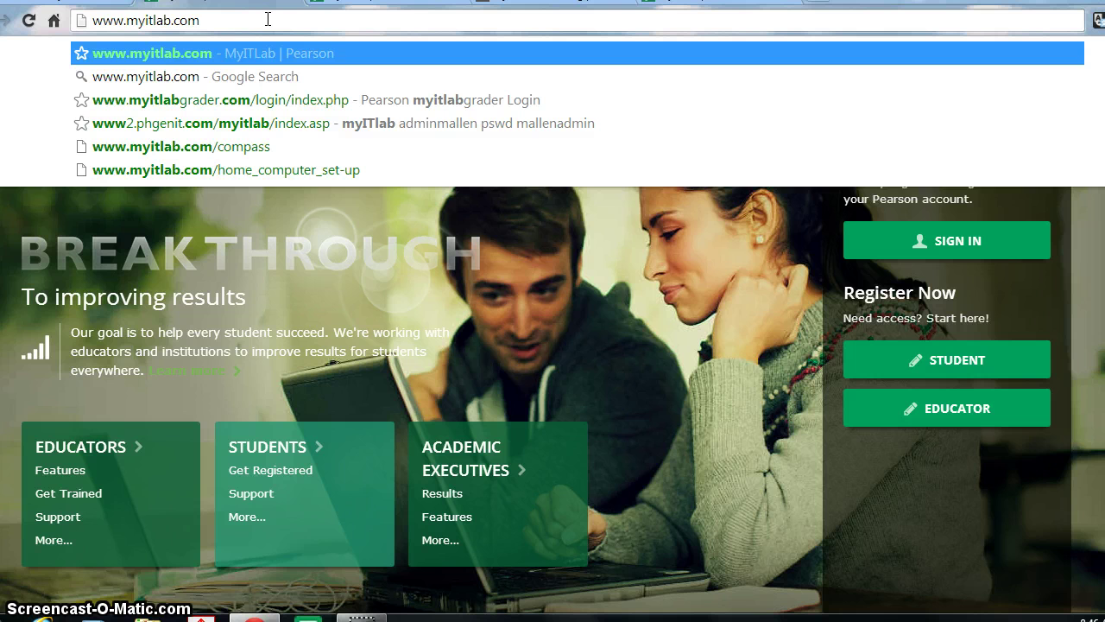
{"action": "key", "text": "Return"}
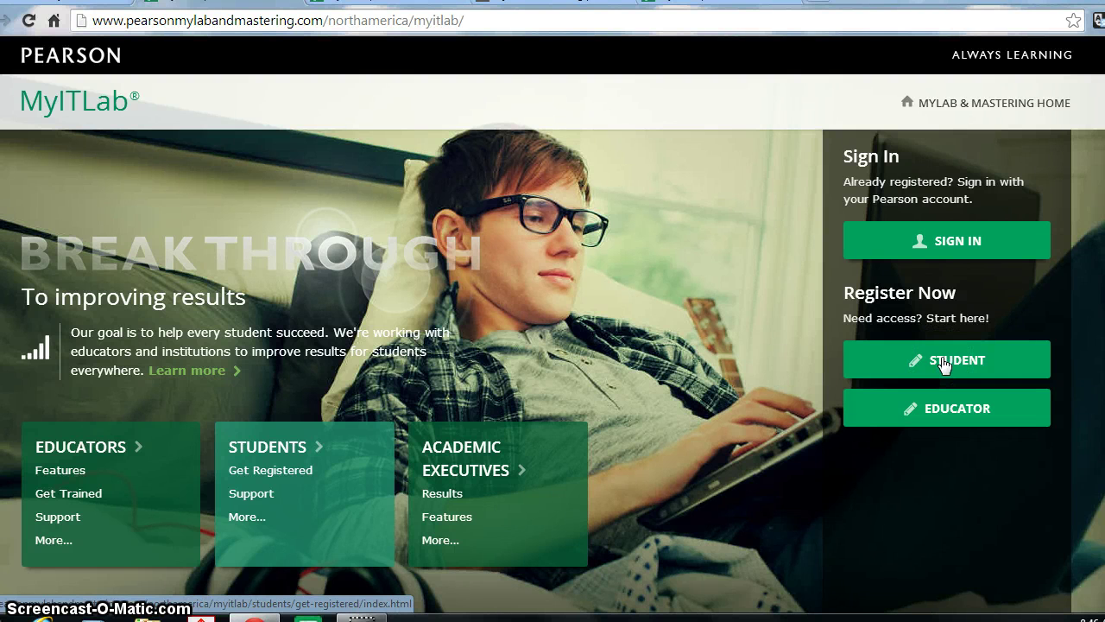
- Start student registration and choose Microsoft Office 2013 as the course version
{"action": "left_click", "coordinate": [943, 363]}
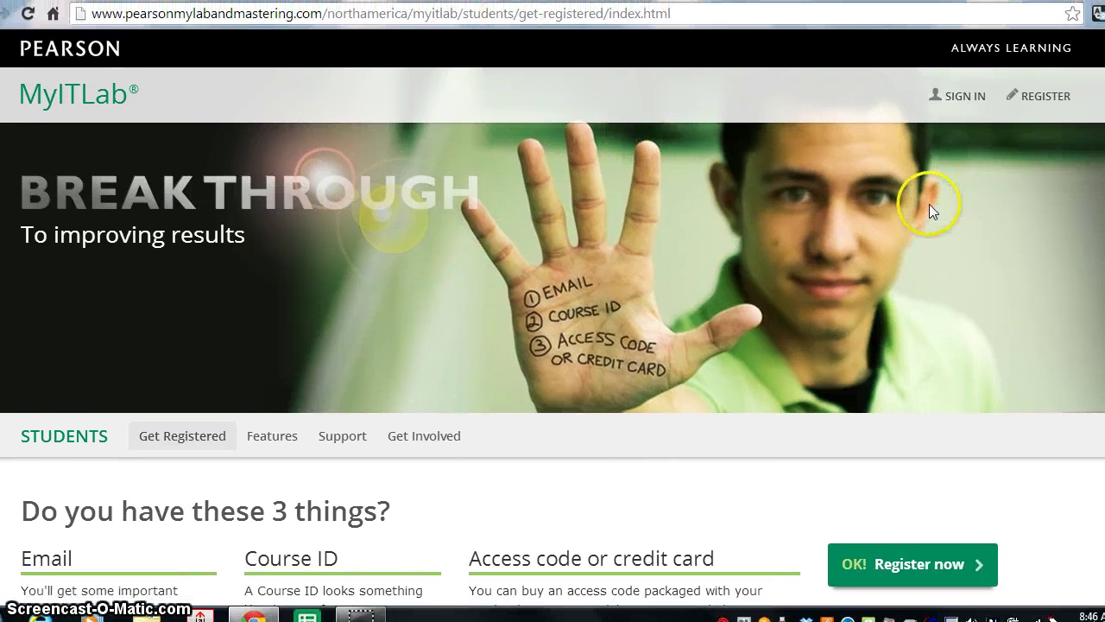
{"action": "scroll", "coordinate": [930, 204], "scroll_direction": "down", "scroll_amount": 1}
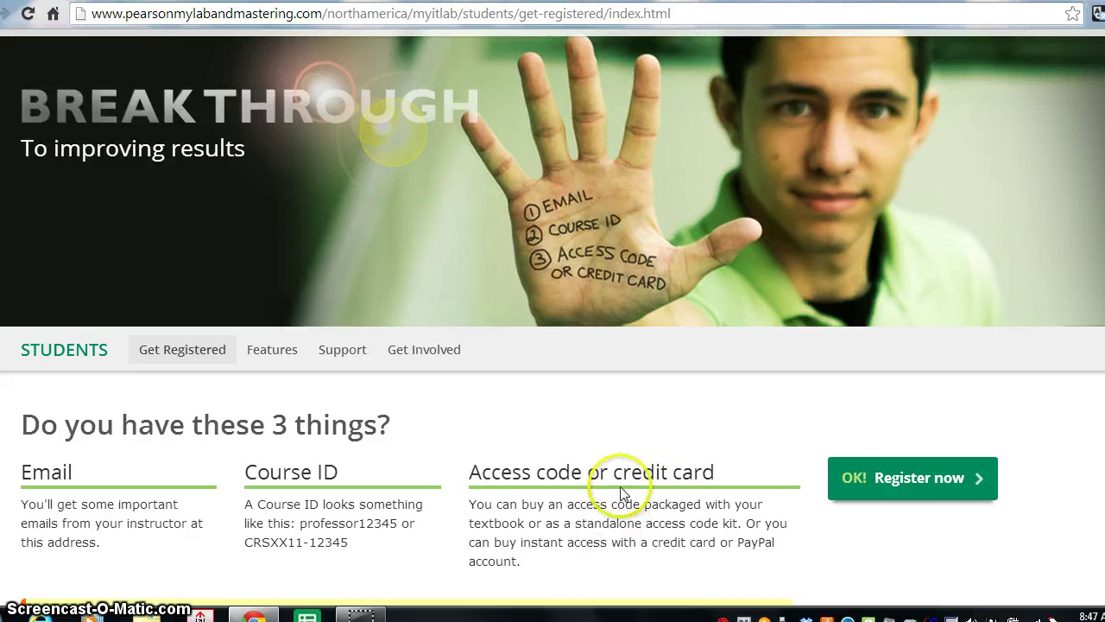
{"action": "left_click", "coordinate": [889, 480]}
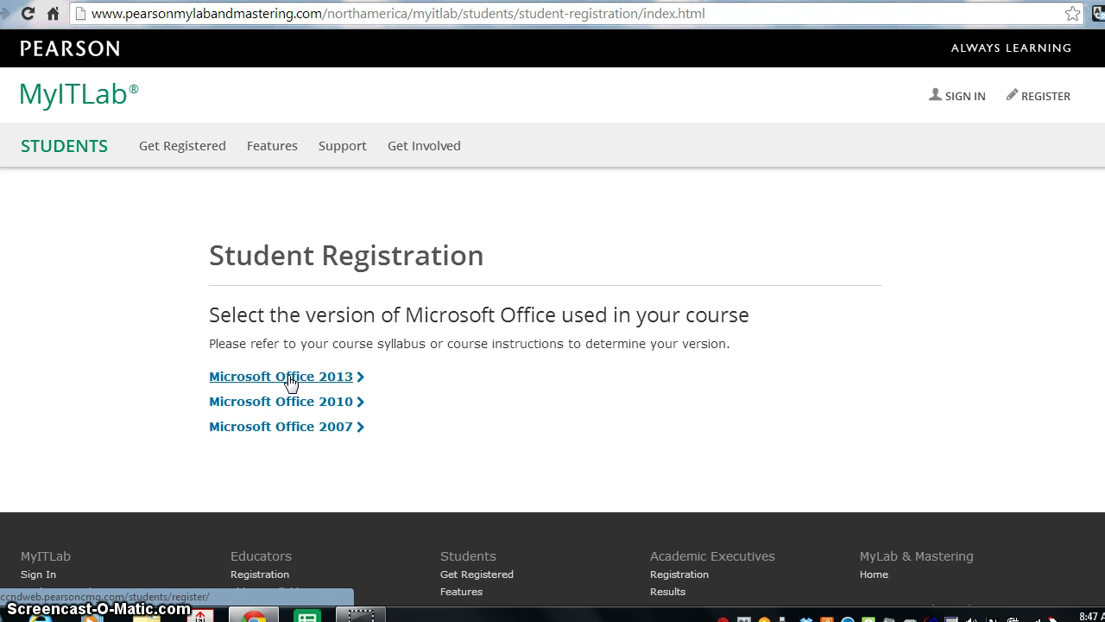
{"action": "left_click", "coordinate": [282, 376]}
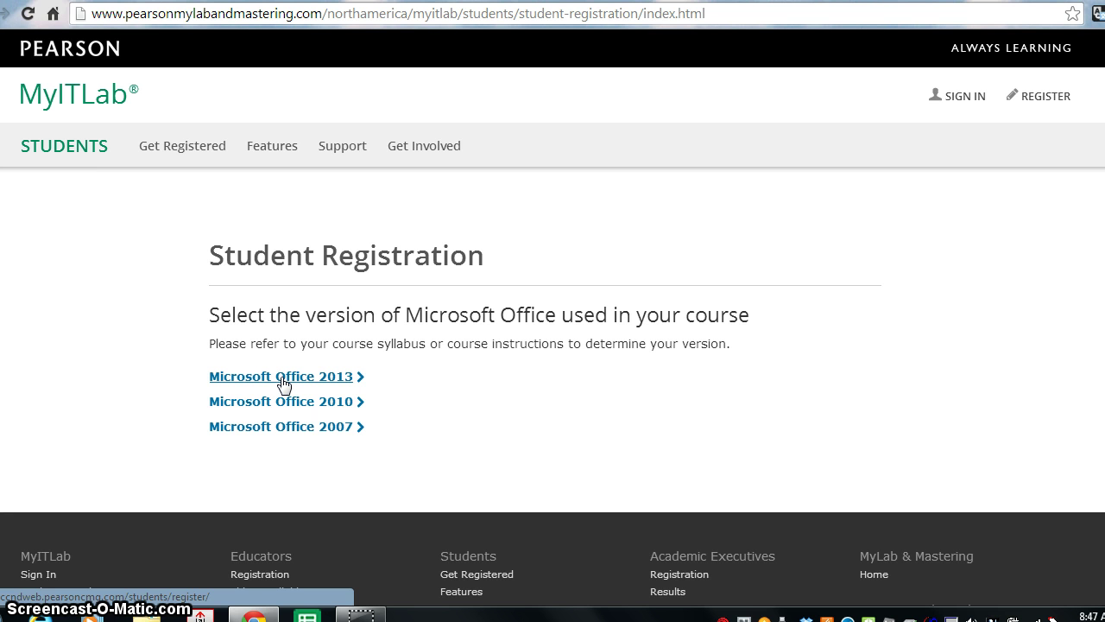
{"action": "left_click", "coordinate": [283, 382]}
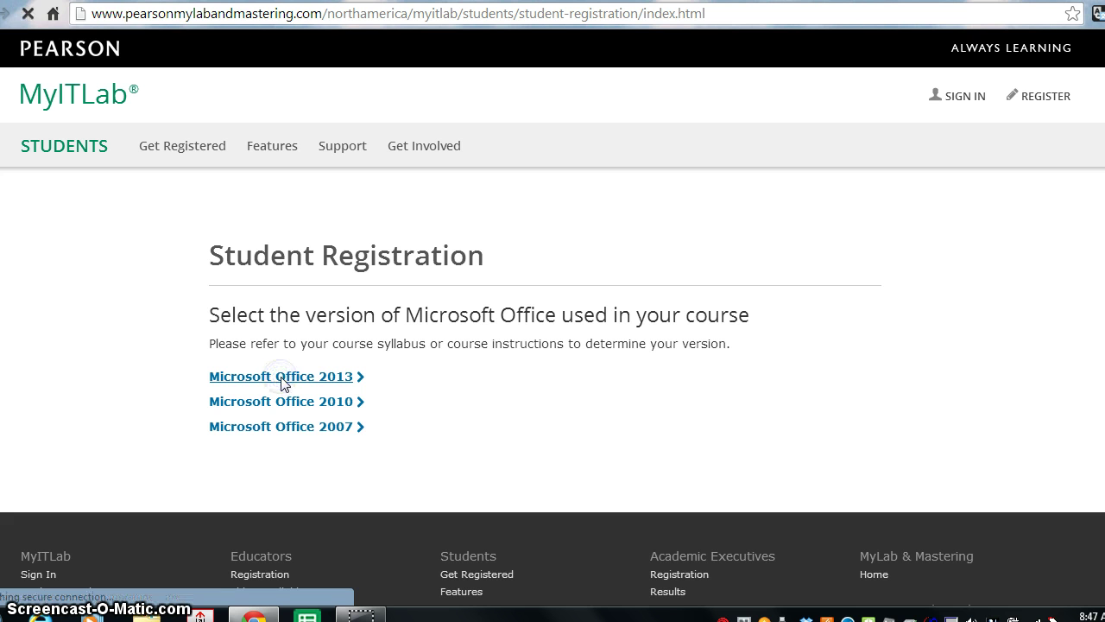
- Paste and submit the course ID, enter a new username, and create the Pearson account
{"action": "left_click", "coordinate": [284, 380]}
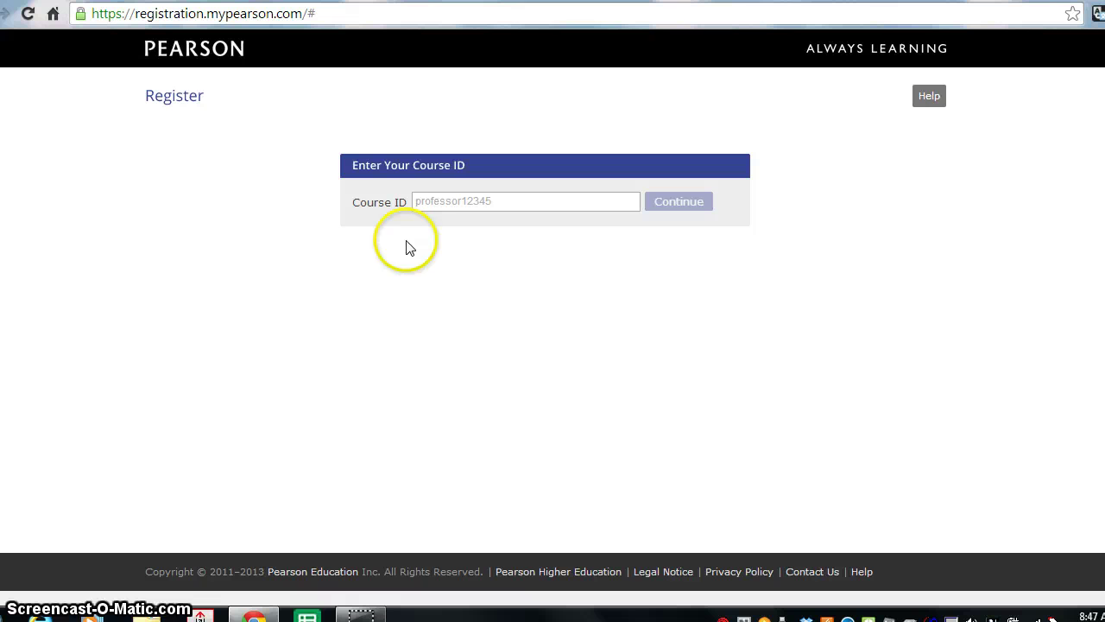
{"action": "left_click", "coordinate": [450, 202]}
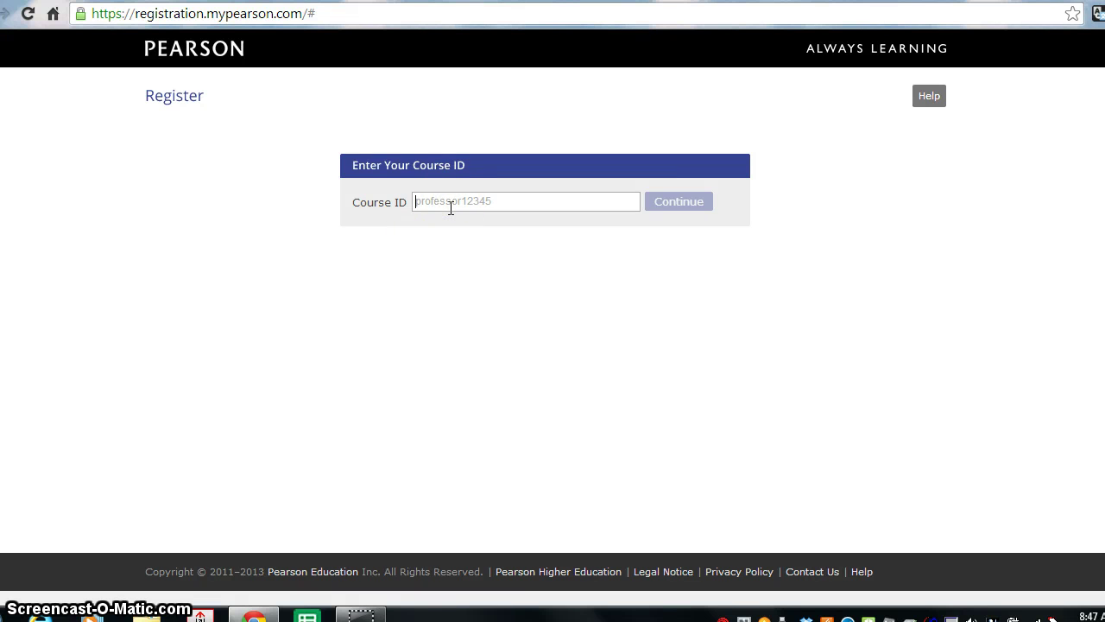
{"action": "type", "text": "allen85855"}
{"action": "left_click", "coordinate": [672, 207]}
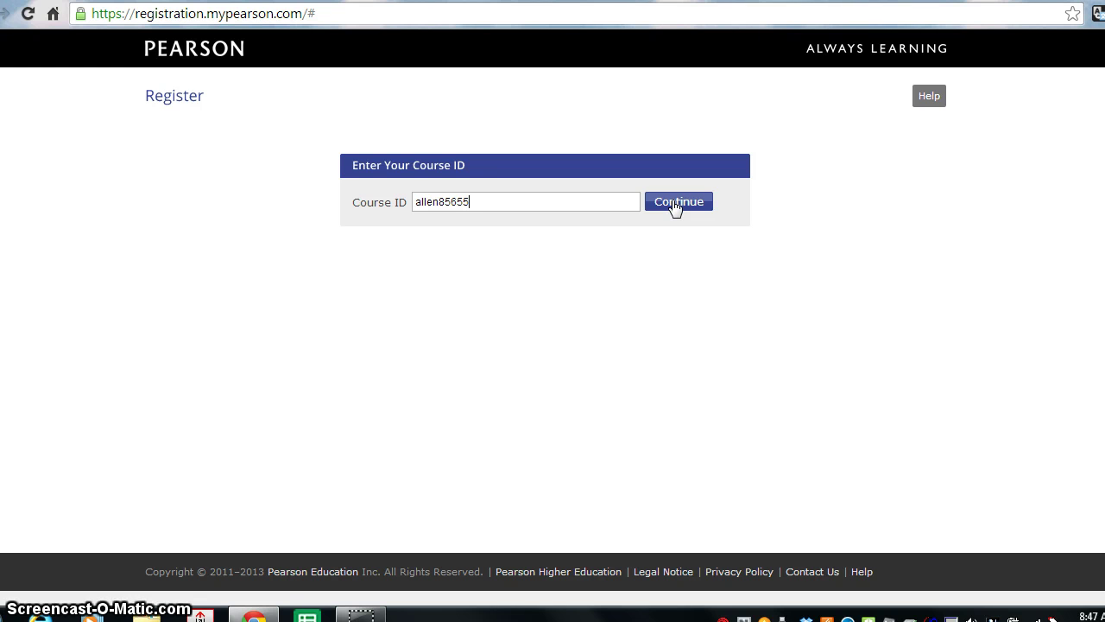
{"action": "left_click", "coordinate": [674, 205]}
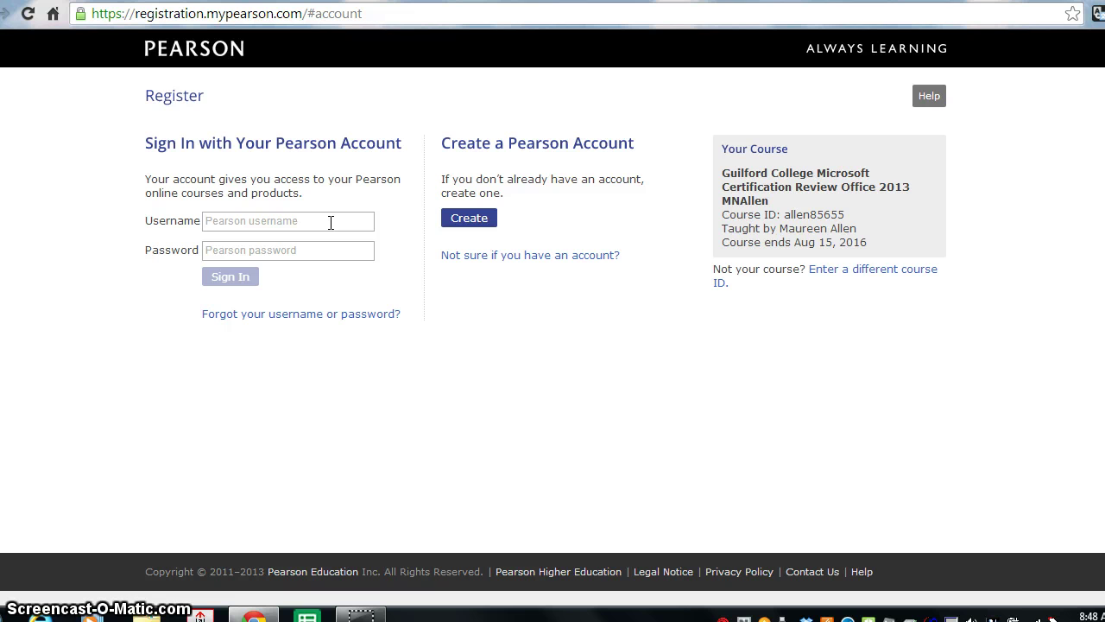
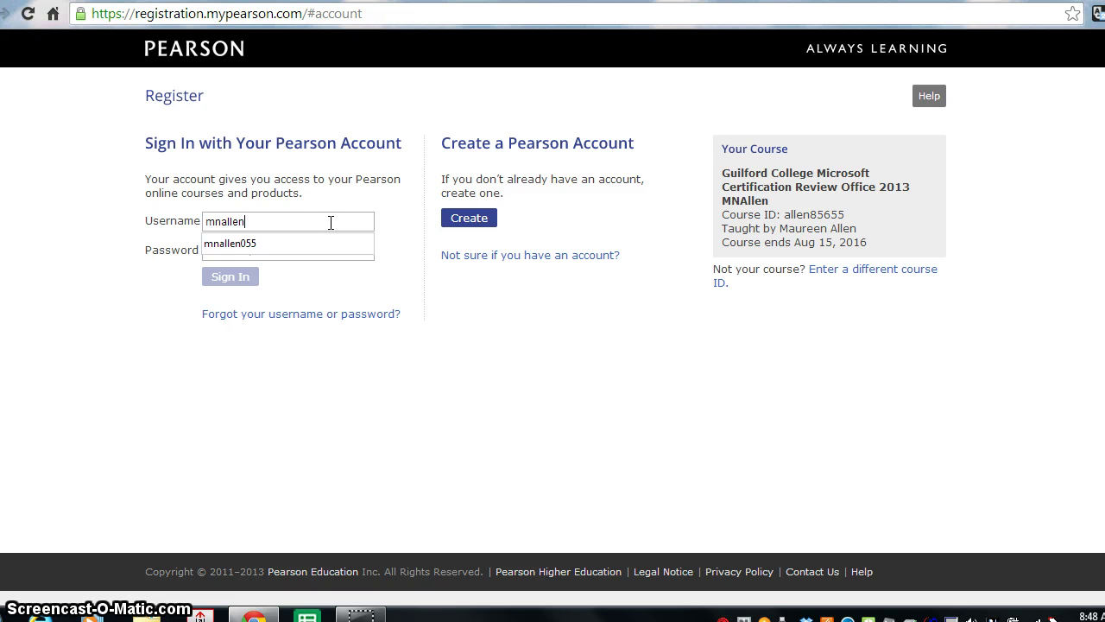
{"action": "type", "text": "el***"}
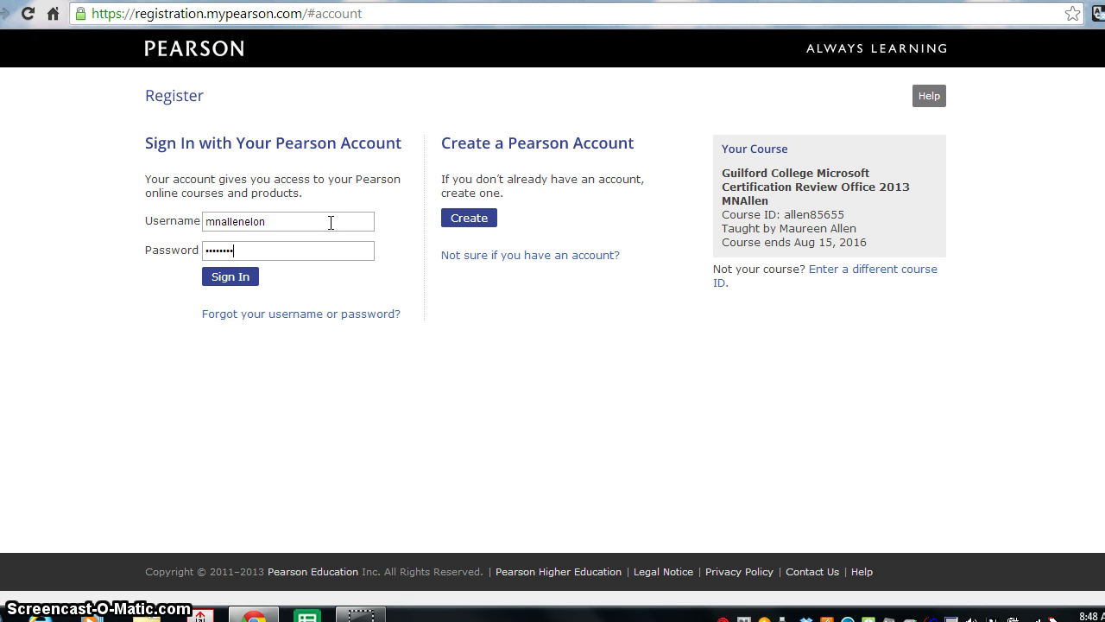
{"action": "left_click", "coordinate": [472, 218]}
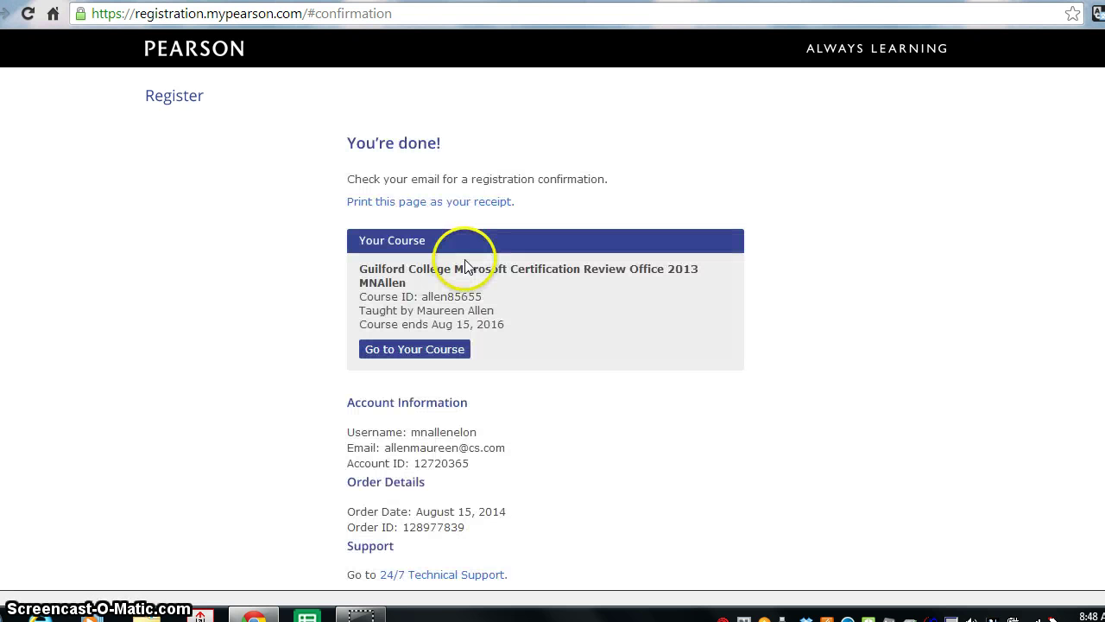
- Go to the newly joined course, sign out of Pearson, and return to the confirmation page
{"action": "left_click", "coordinate": [449, 351]}
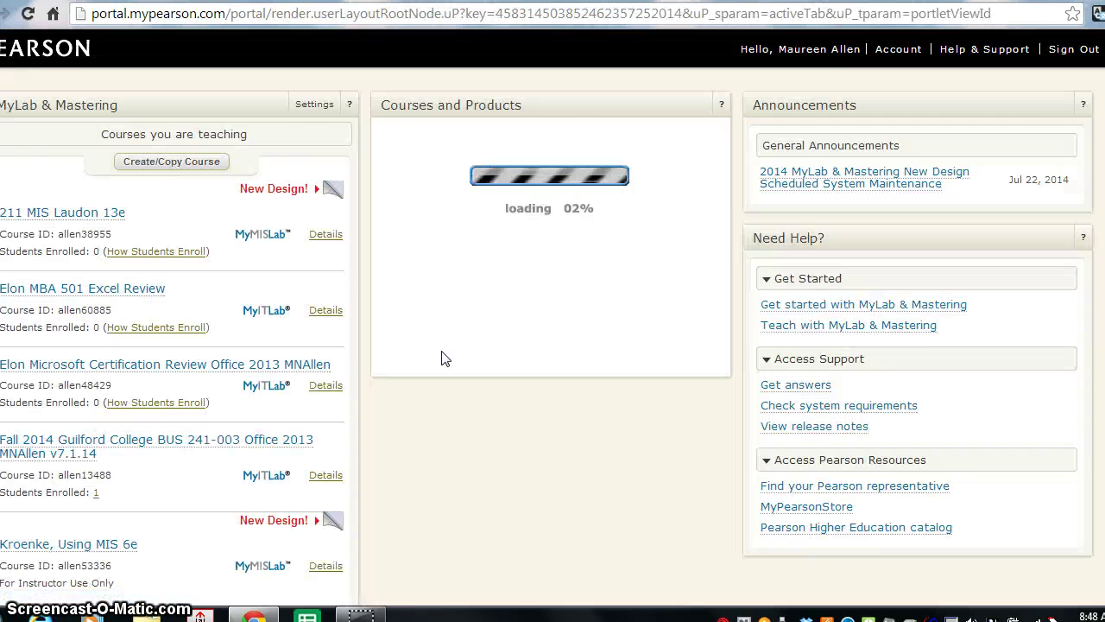
{"action": "scroll", "coordinate": [215, 339], "scroll_direction": "down", "scroll_amount": 1}
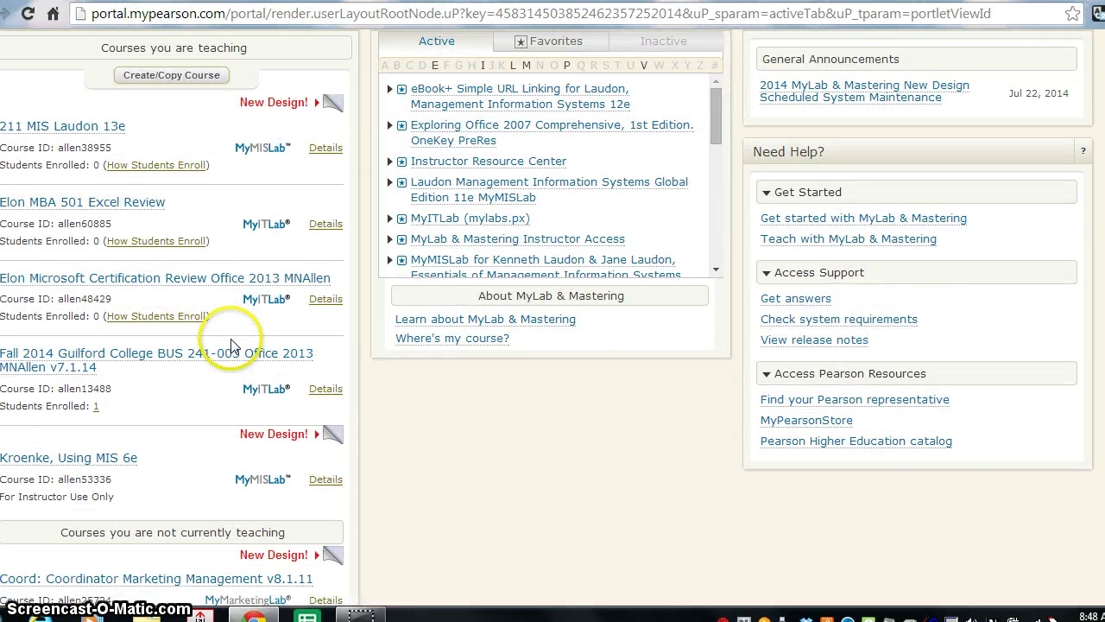
{"action": "scroll", "coordinate": [230, 345], "scroll_direction": "up", "scroll_amount": 1}
{"action": "scroll", "coordinate": [229, 345], "scroll_direction": "down", "scroll_amount": 4}
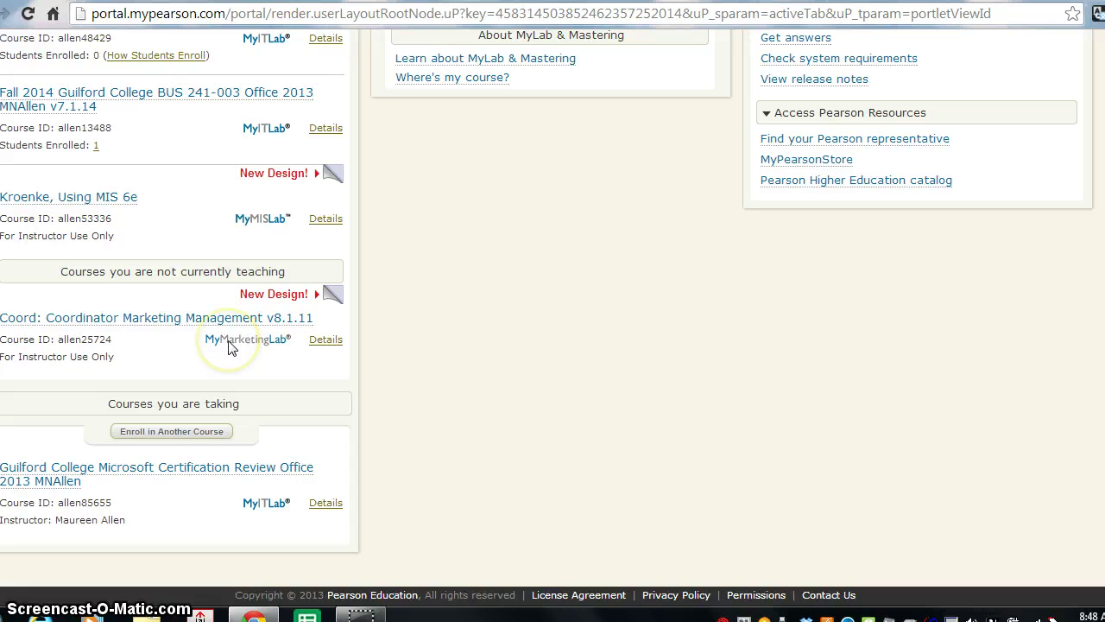
{"action": "scroll", "coordinate": [229, 345], "scroll_direction": "up", "scroll_amount": 4}
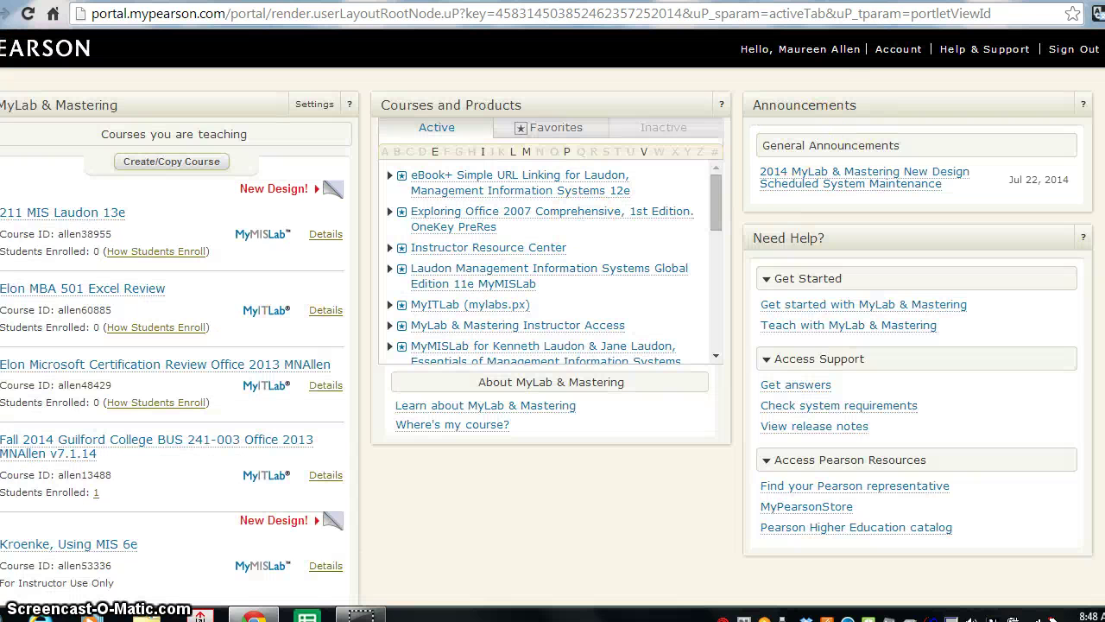
{"action": "left_click", "coordinate": [1073, 49]}
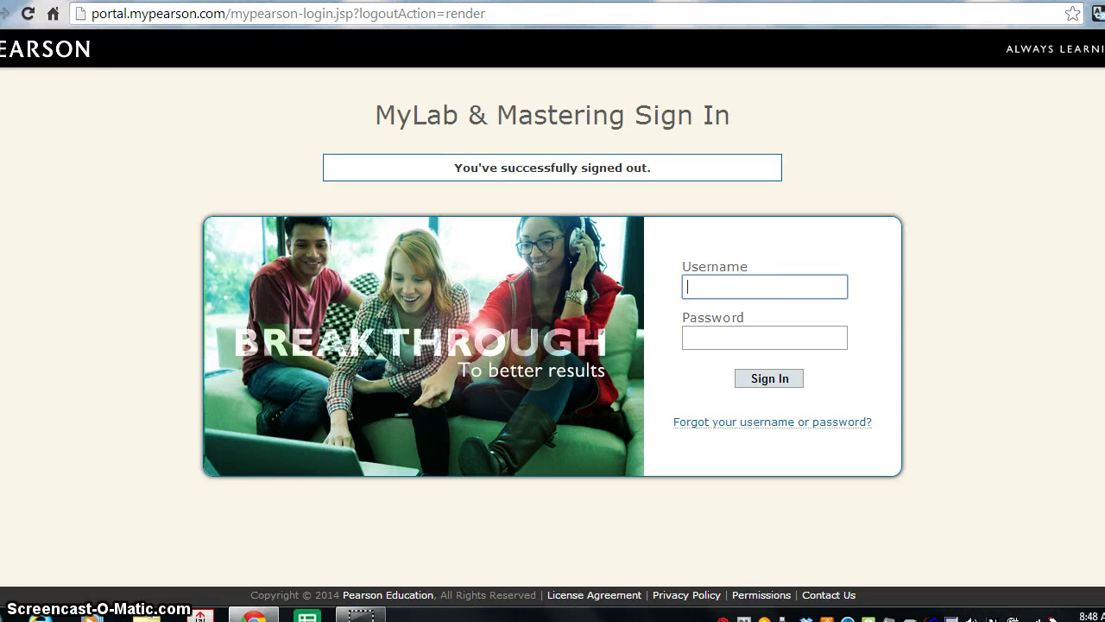
{"action": "left_click", "coordinate": [5, 13]}
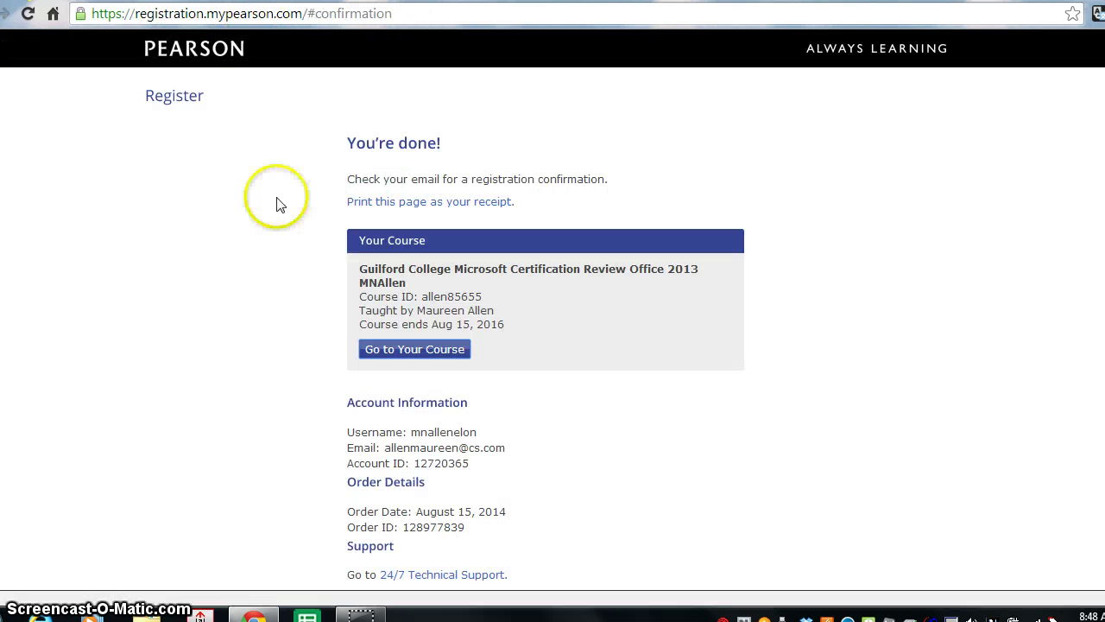
{"action": "scroll", "coordinate": [380, 389], "scroll_direction": "down", "scroll_amount": 1}
{"action": "scroll", "coordinate": [414, 363], "scroll_direction": "up", "scroll_amount": 1}
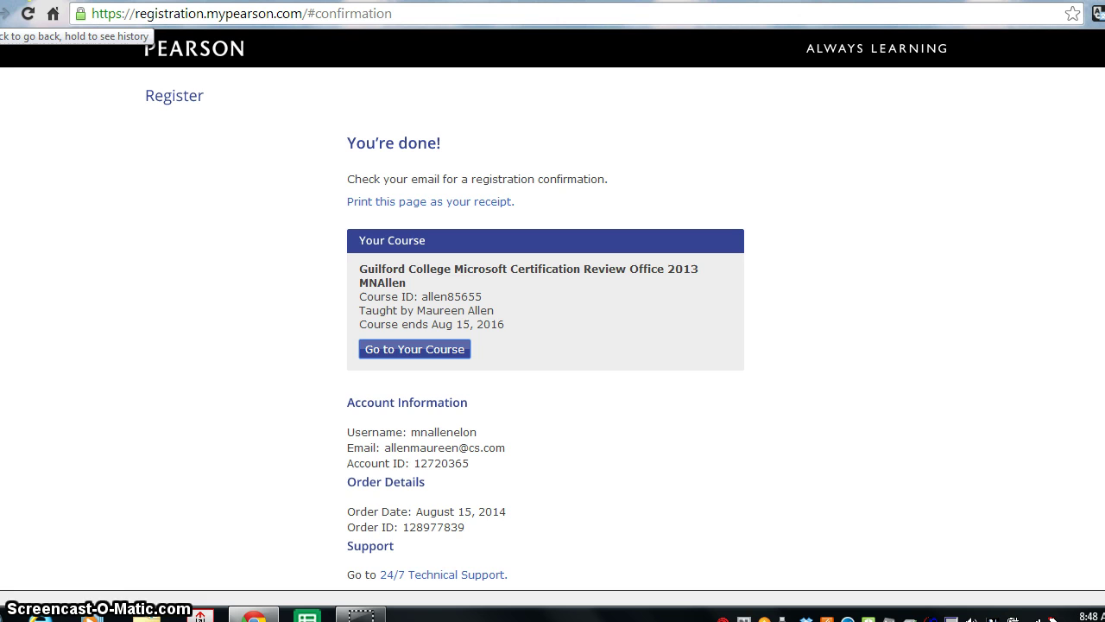
- Resubmit the course ID on the previous page, then open the Student Support page
{"action": "left_click", "coordinate": [5, 13]}
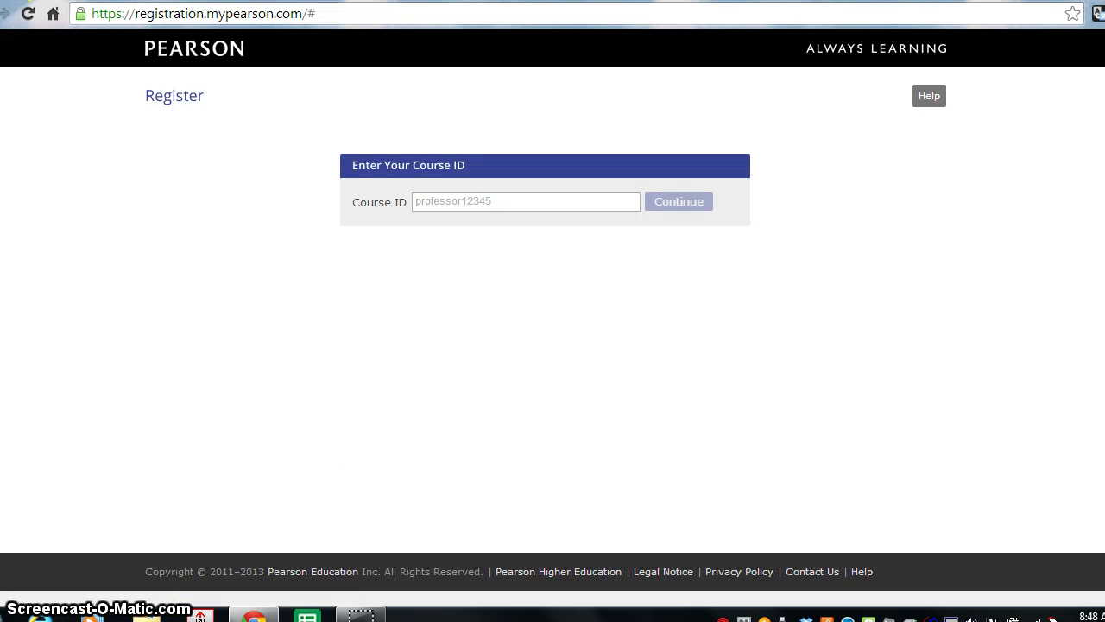
{"action": "left_click", "coordinate": [446, 203]}
{"action": "type", "text": "allen85655"}
{"action": "left_click", "coordinate": [656, 203]}
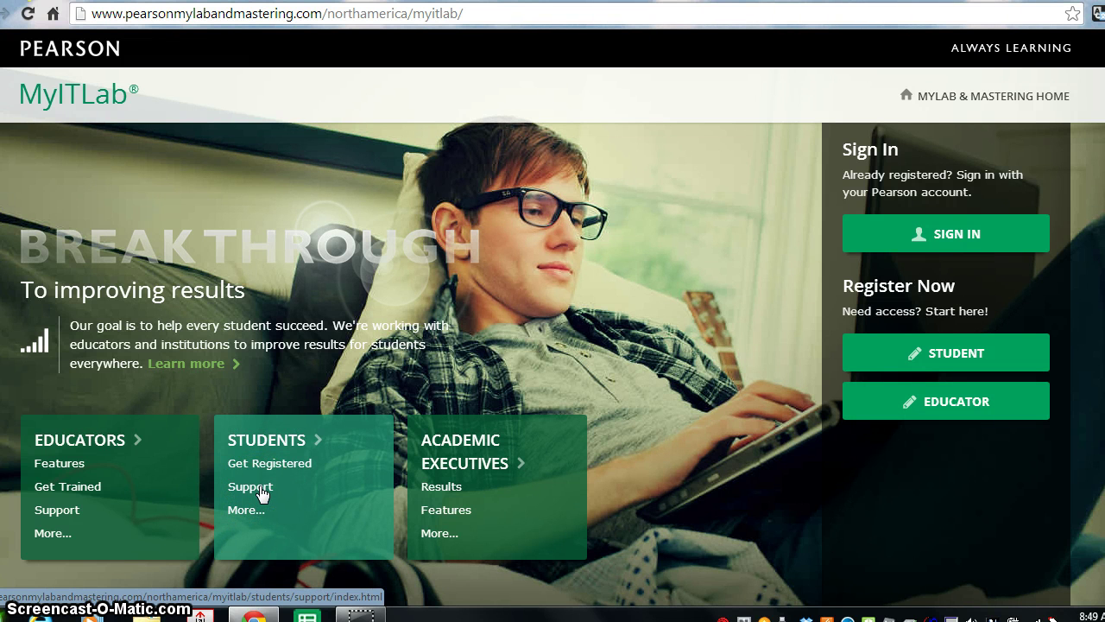
{"action": "left_click", "coordinate": [261, 489]}
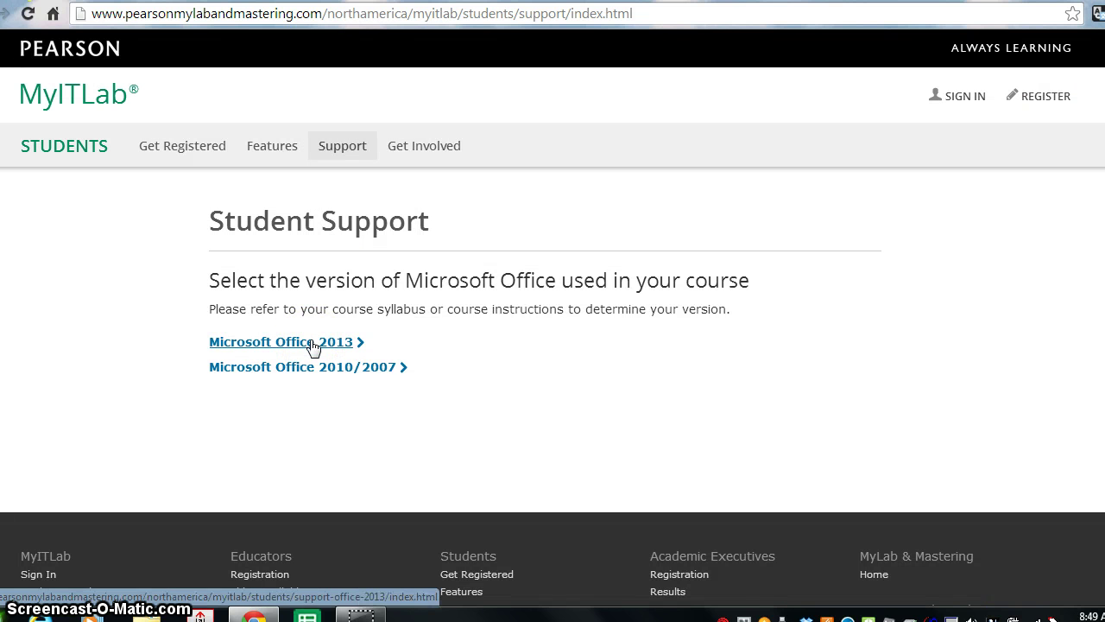
{"action": "left_click", "coordinate": [313, 344]}
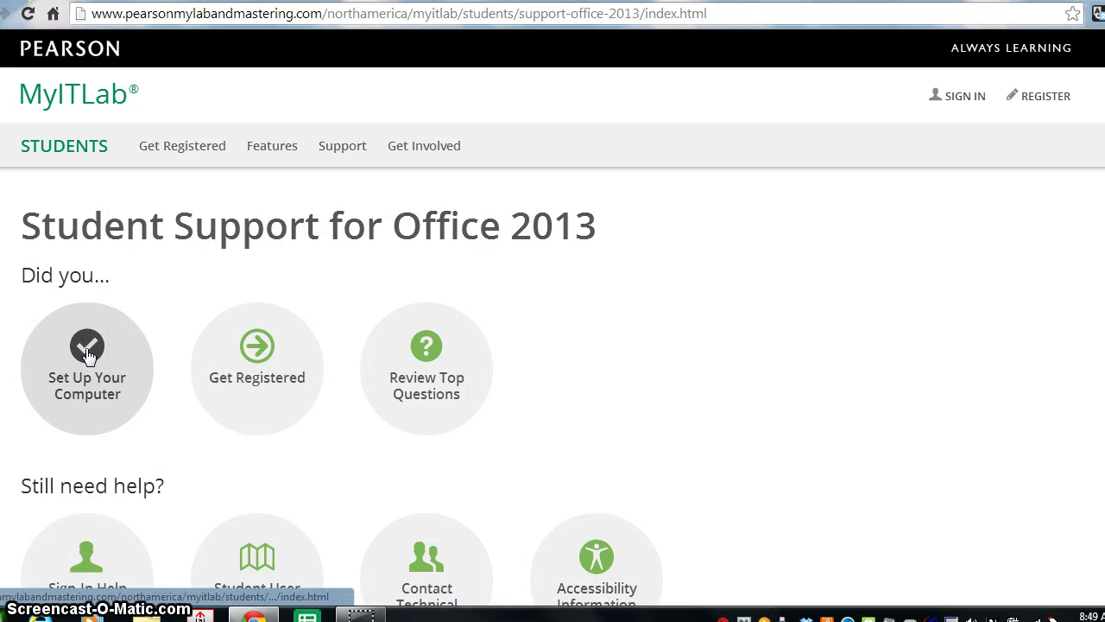
{"action": "scroll", "coordinate": [86, 354], "scroll_direction": "down", "scroll_amount": 1}
{"action": "left_click", "coordinate": [89, 292]}
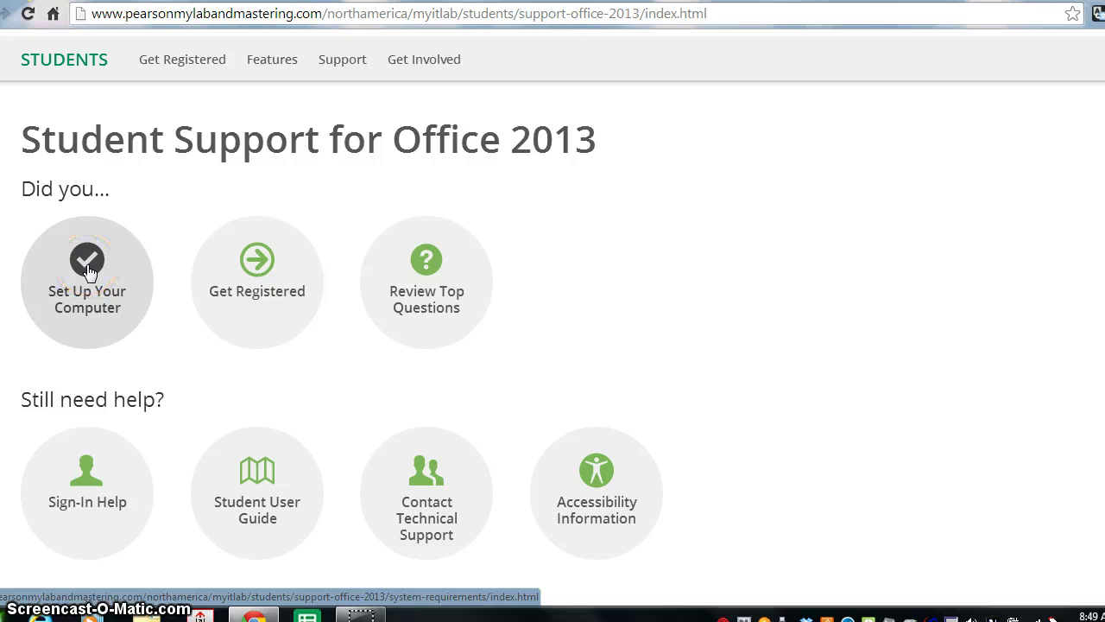
{"action": "left_click", "coordinate": [89, 270]}
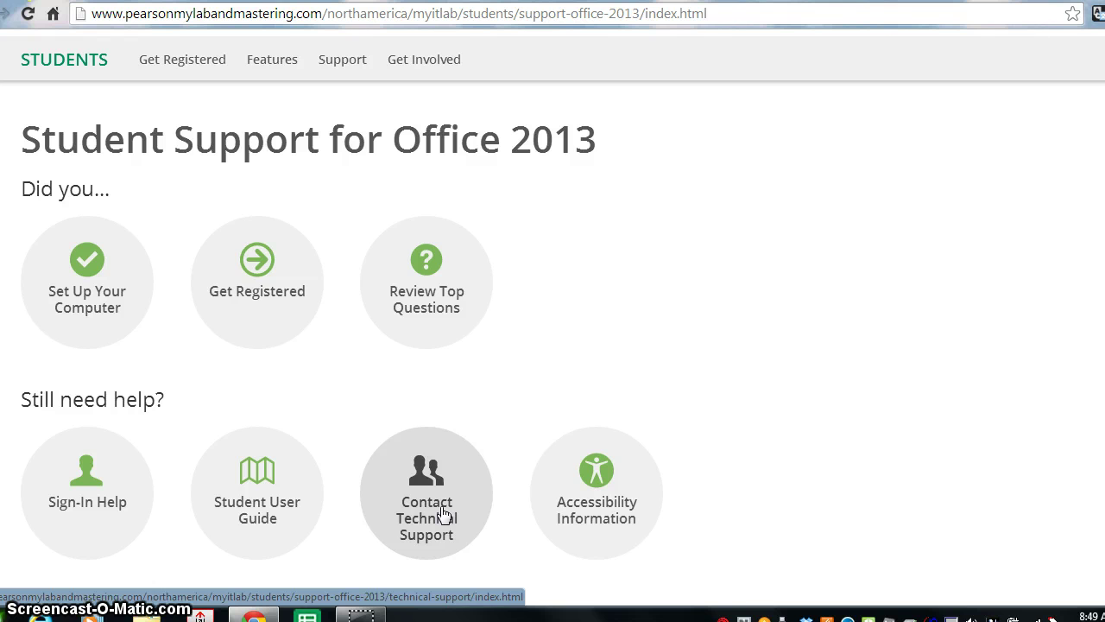
{"action": "left_click", "coordinate": [436, 518]}
{"action": "left_click", "coordinate": [434, 515]}
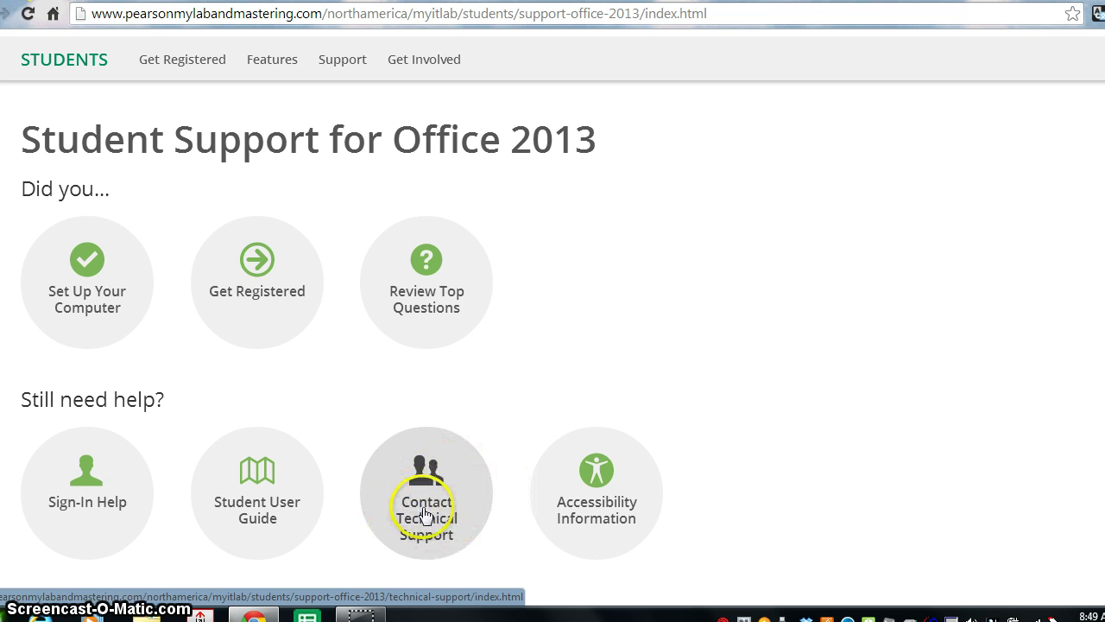
{"action": "left_click", "coordinate": [429, 520]}
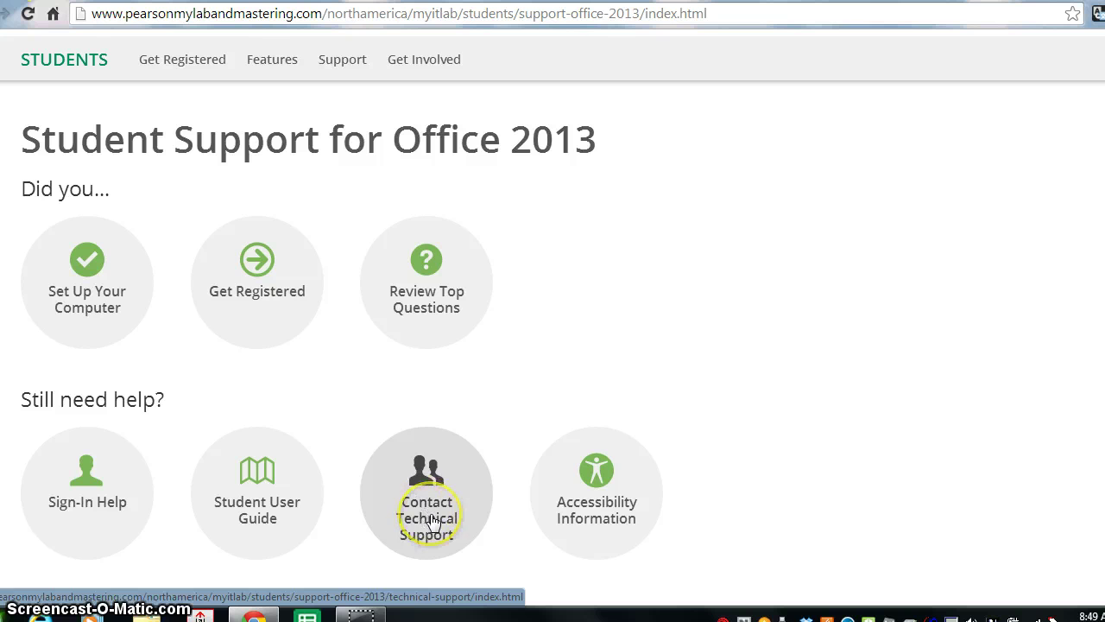
- Open the Set Up Your Computer system requirements page and scroll through it
{"action": "left_click", "coordinate": [82, 292]}
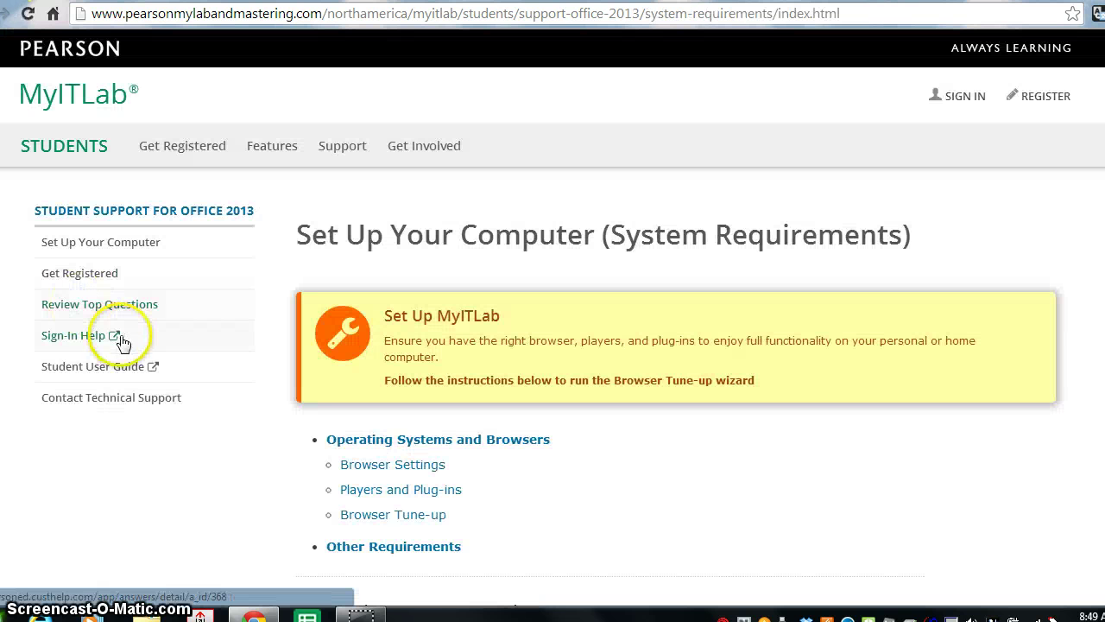
{"action": "scroll", "coordinate": [124, 343], "scroll_direction": "down", "scroll_amount": 1}
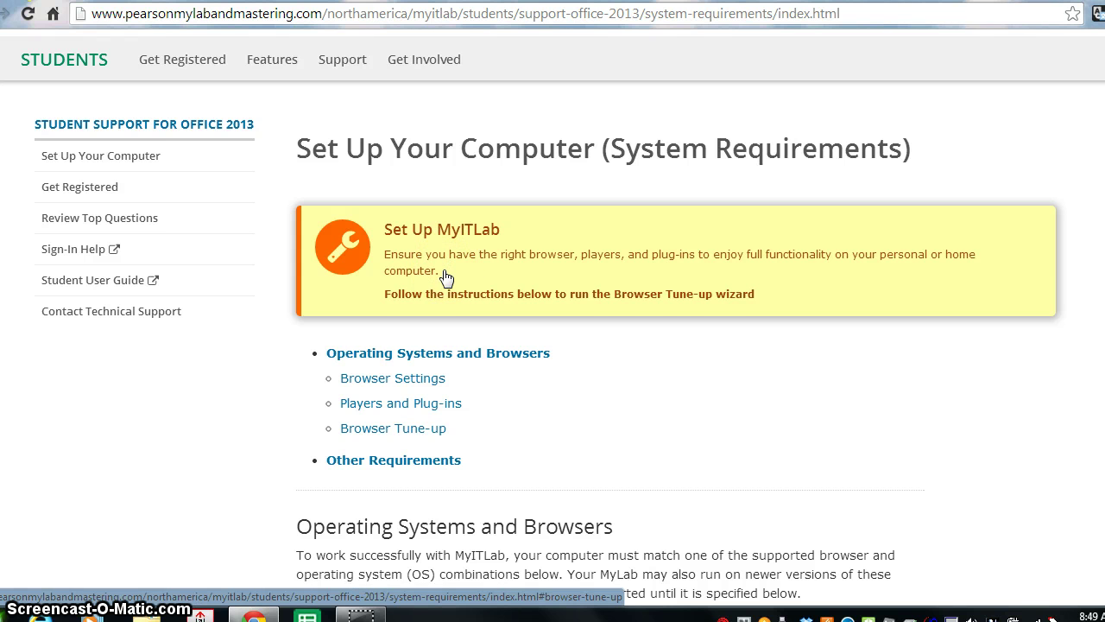
{"action": "scroll", "coordinate": [447, 276], "scroll_direction": "down", "scroll_amount": 1}
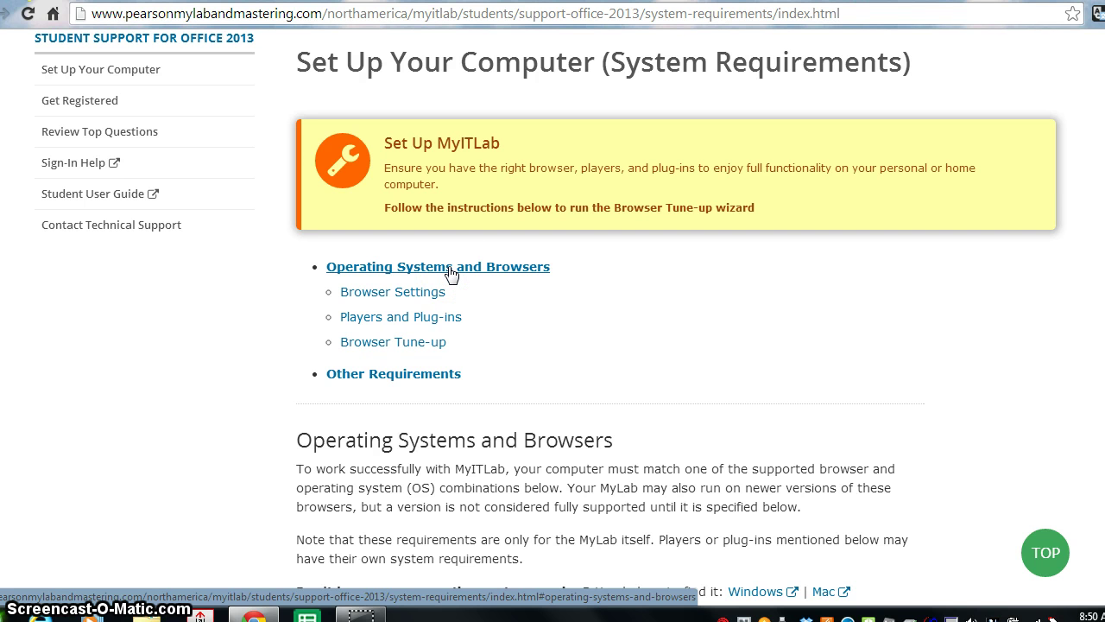
- Review the Operating Systems and Browsers table for Windows and Mac OS
{"action": "left_click", "coordinate": [450, 272]}
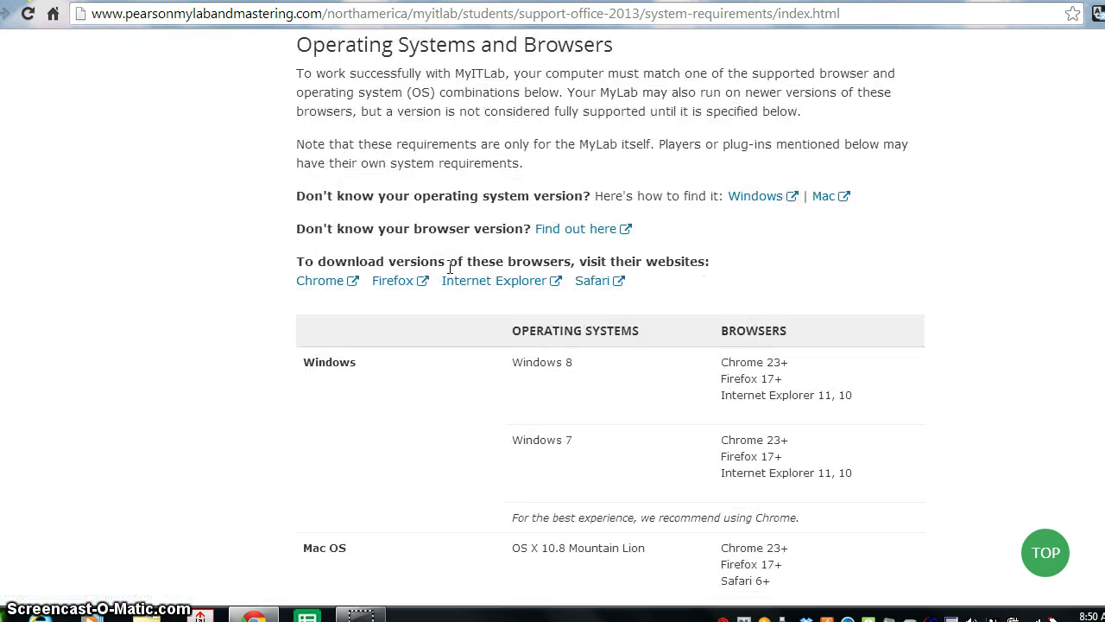
{"action": "scroll", "coordinate": [444, 303], "scroll_direction": "down", "scroll_amount": 2}
{"action": "scroll", "coordinate": [440, 305], "scroll_direction": "down", "scroll_amount": 1}
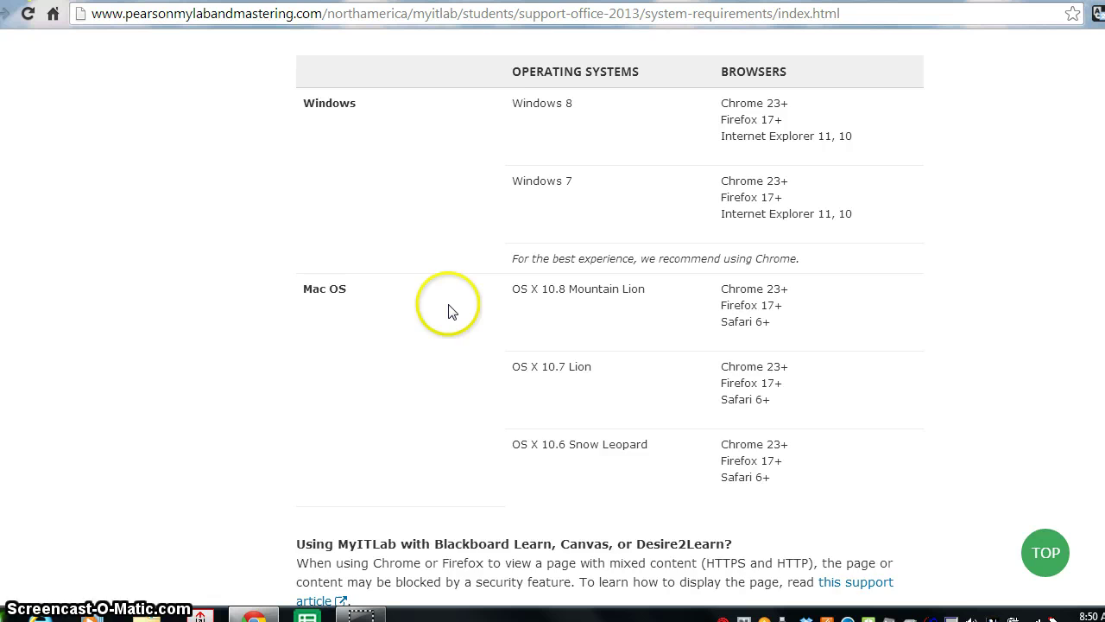
{"action": "scroll", "coordinate": [445, 307], "scroll_direction": "down", "scroll_amount": 1}
{"action": "scroll", "coordinate": [448, 311], "scroll_direction": "up", "scroll_amount": 1}
{"action": "scroll", "coordinate": [448, 311], "scroll_direction": "up", "scroll_amount": 1}
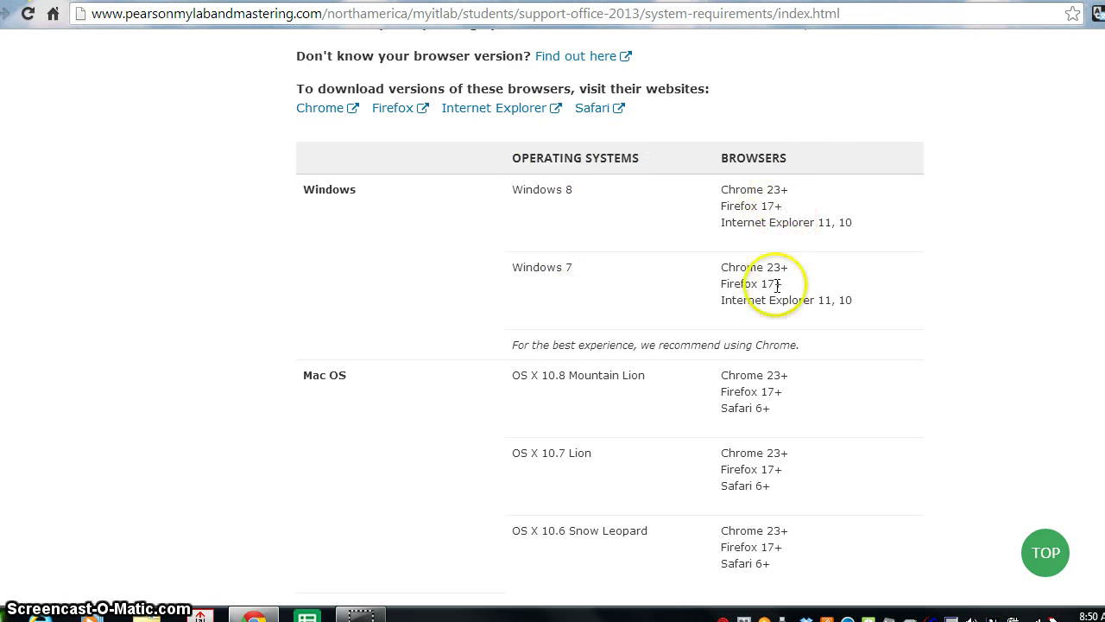
{"action": "scroll", "coordinate": [746, 324], "scroll_direction": "down", "scroll_amount": 1}
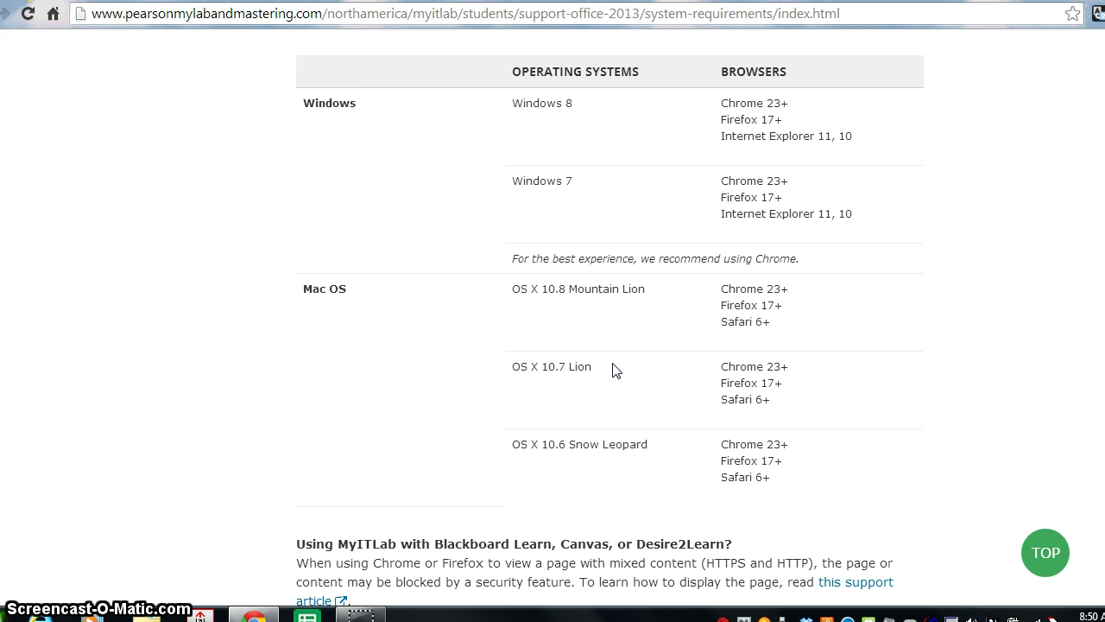
{"action": "scroll", "coordinate": [614, 370], "scroll_direction": "up", "scroll_amount": 3}
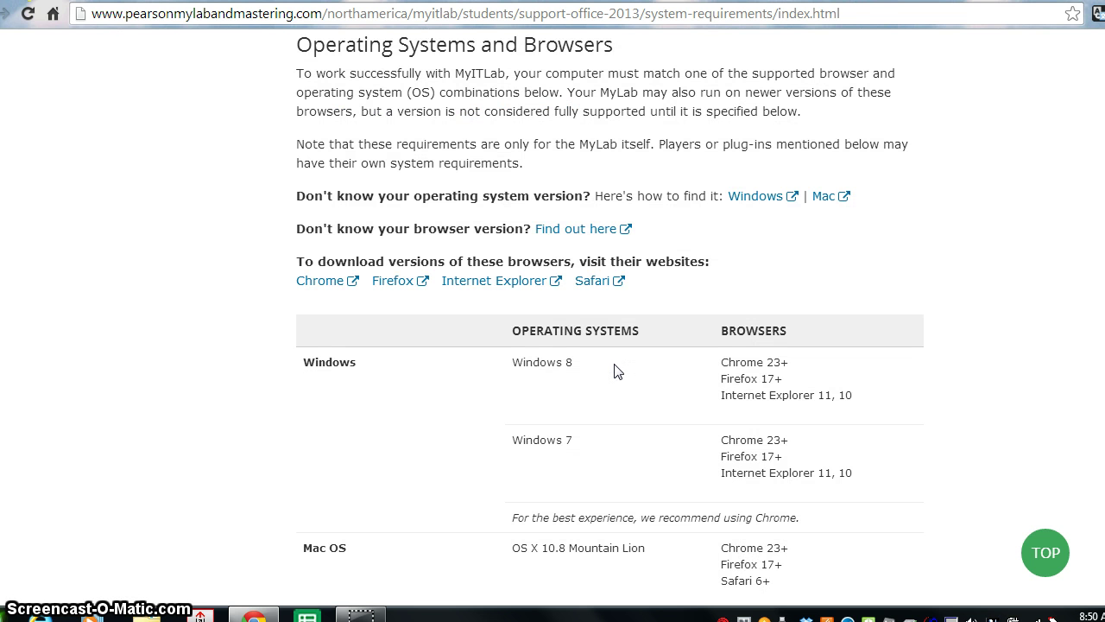
{"action": "scroll", "coordinate": [617, 370], "scroll_direction": "up", "scroll_amount": 5}
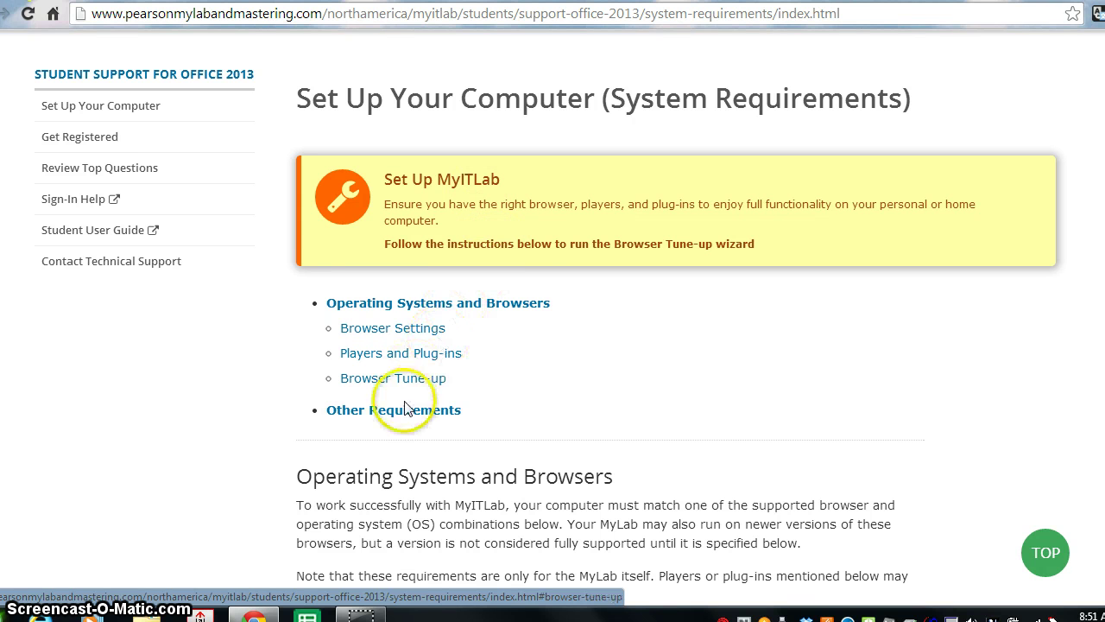
{"action": "left_click", "coordinate": [534, 244]}
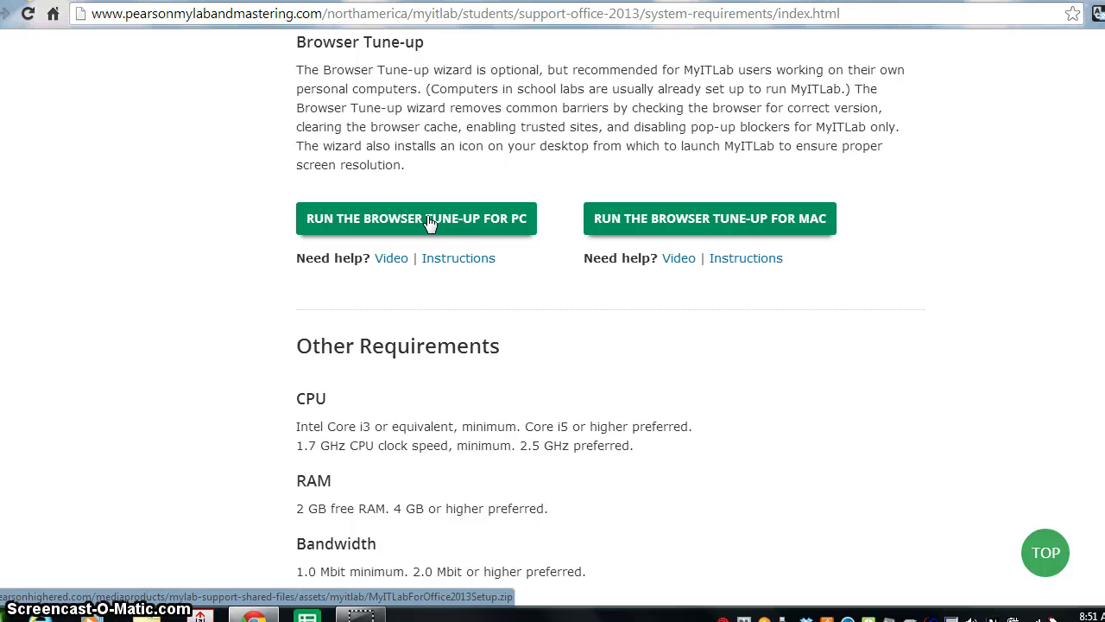
{"action": "scroll", "coordinate": [429, 223], "scroll_direction": "down", "scroll_amount": 2}
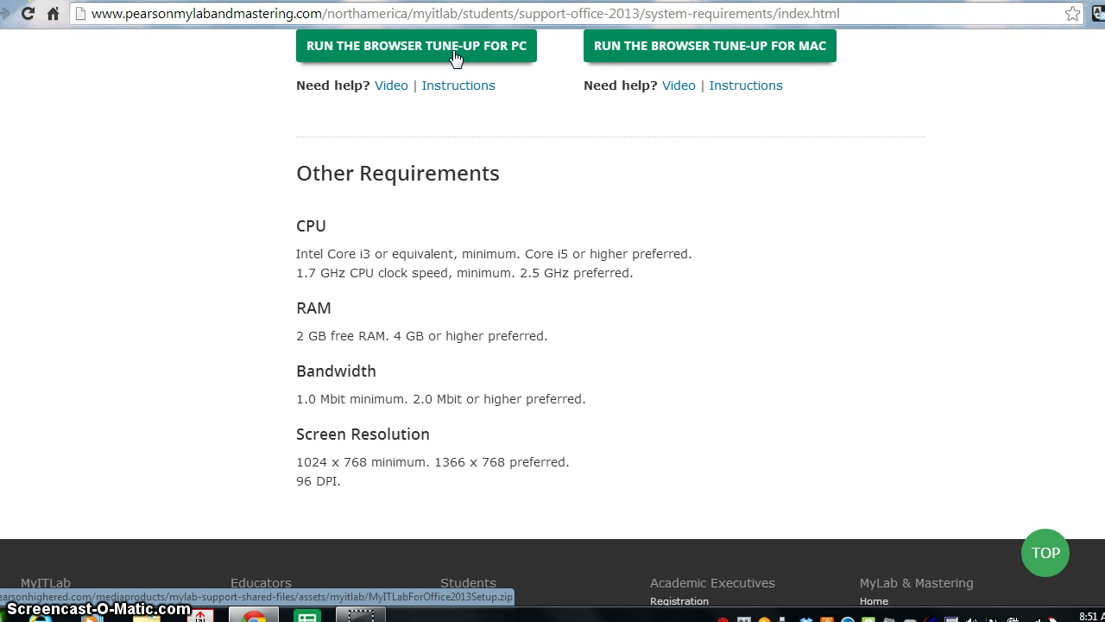
{"action": "scroll", "coordinate": [455, 57], "scroll_direction": "up", "scroll_amount": 1}
{"action": "scroll", "coordinate": [455, 57], "scroll_direction": "down", "scroll_amount": 1}
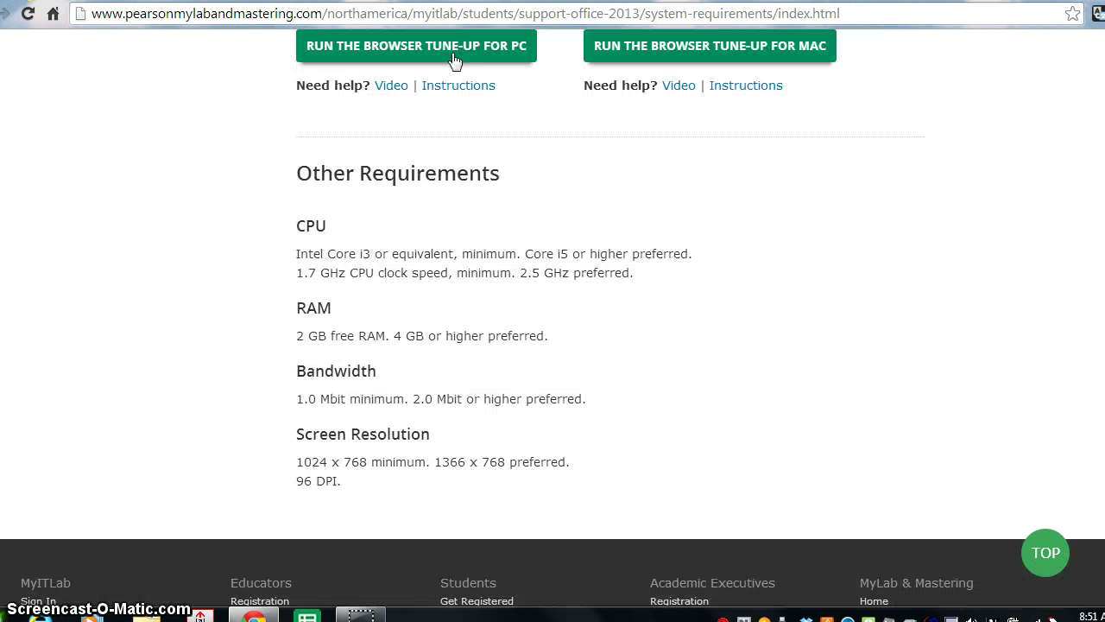
{"action": "left_click", "coordinate": [413, 216]}
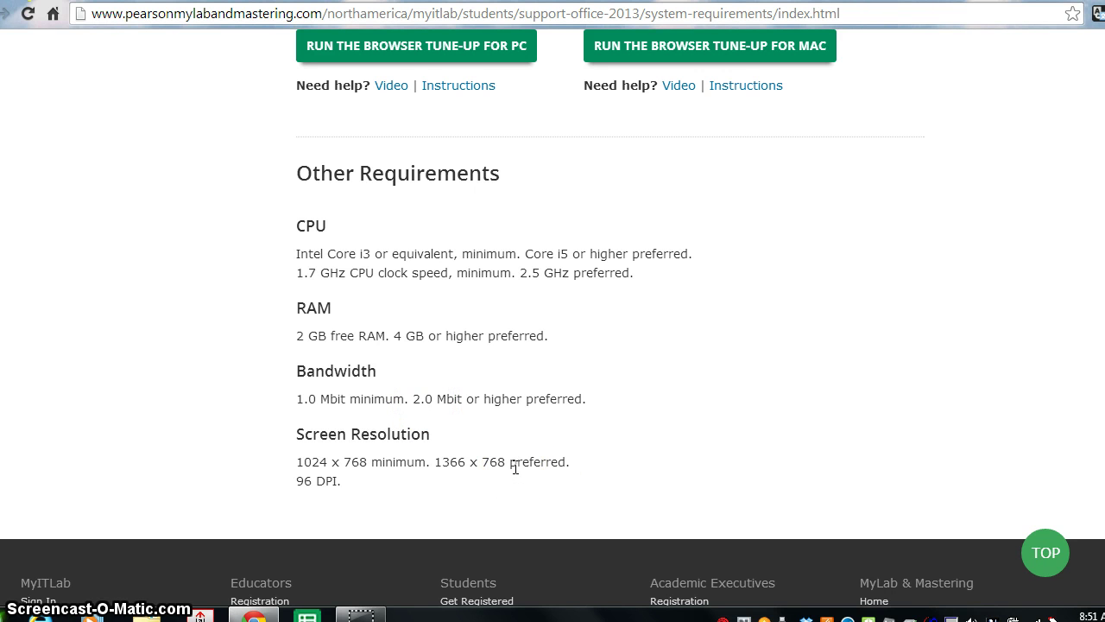
{"action": "scroll", "coordinate": [515, 467], "scroll_direction": "up", "scroll_amount": 1}
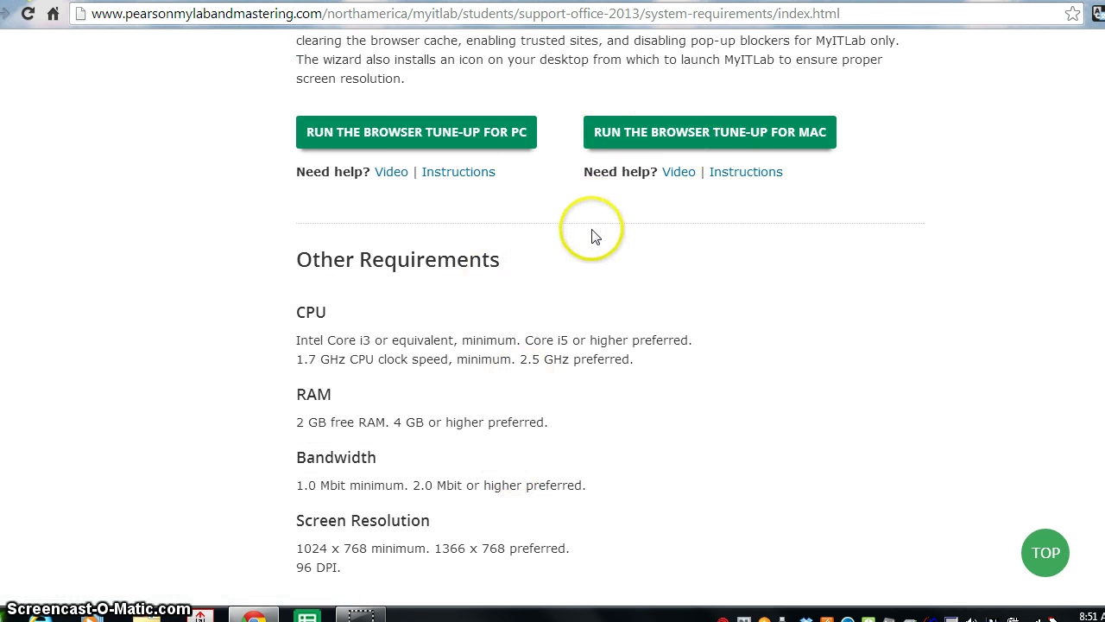
{"action": "left_click", "coordinate": [1062, 581]}
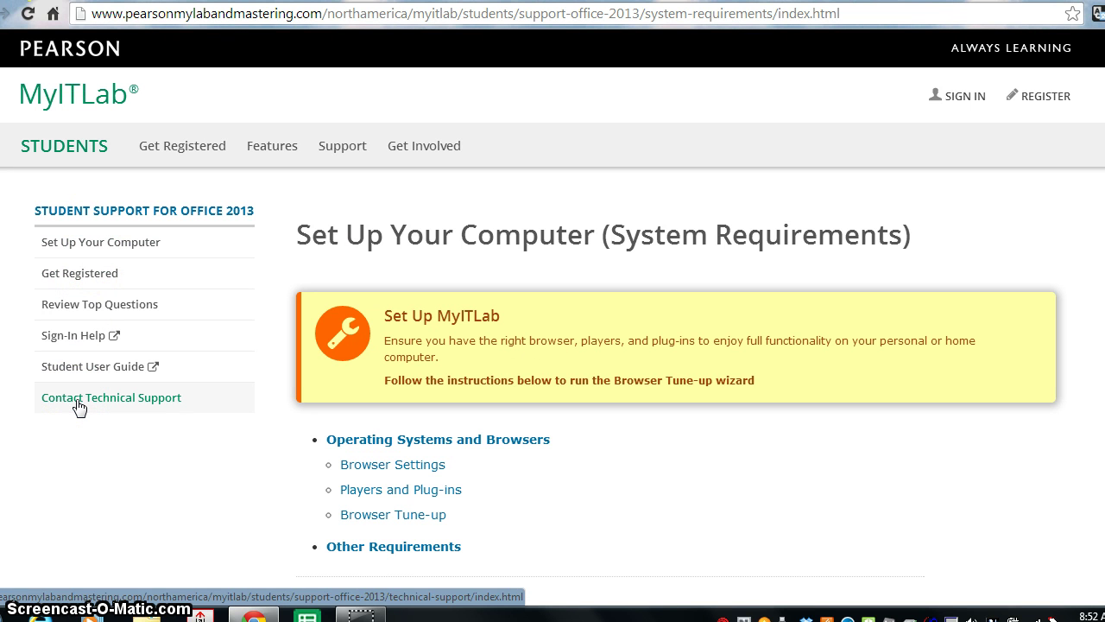
- Back out of system requirements and open the Students page's Home Computer Set-up link
{"action": "left_click", "coordinate": [99, 242]}
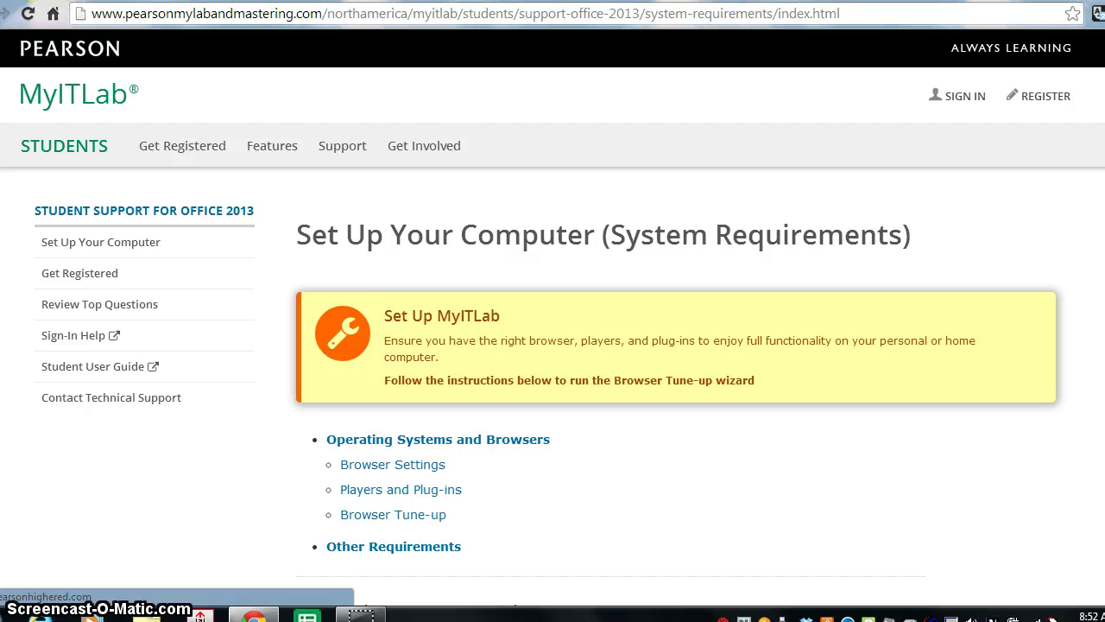
{"action": "key", "text": "alt+Left"}
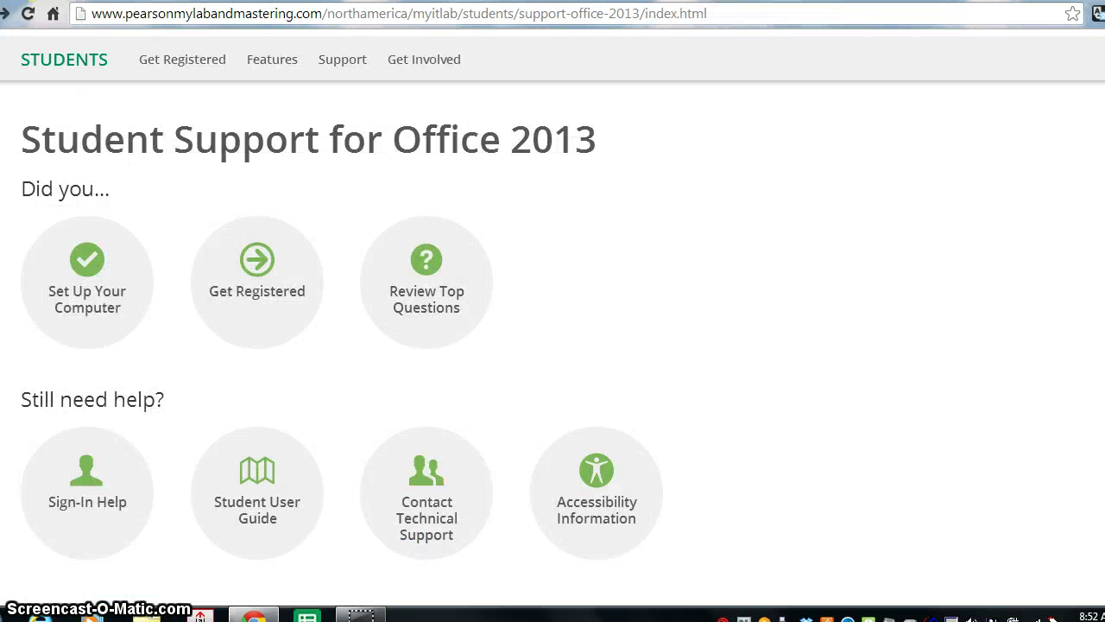
{"action": "key", "text": "alt+Left"}
{"action": "key", "text": "alt+Left"}
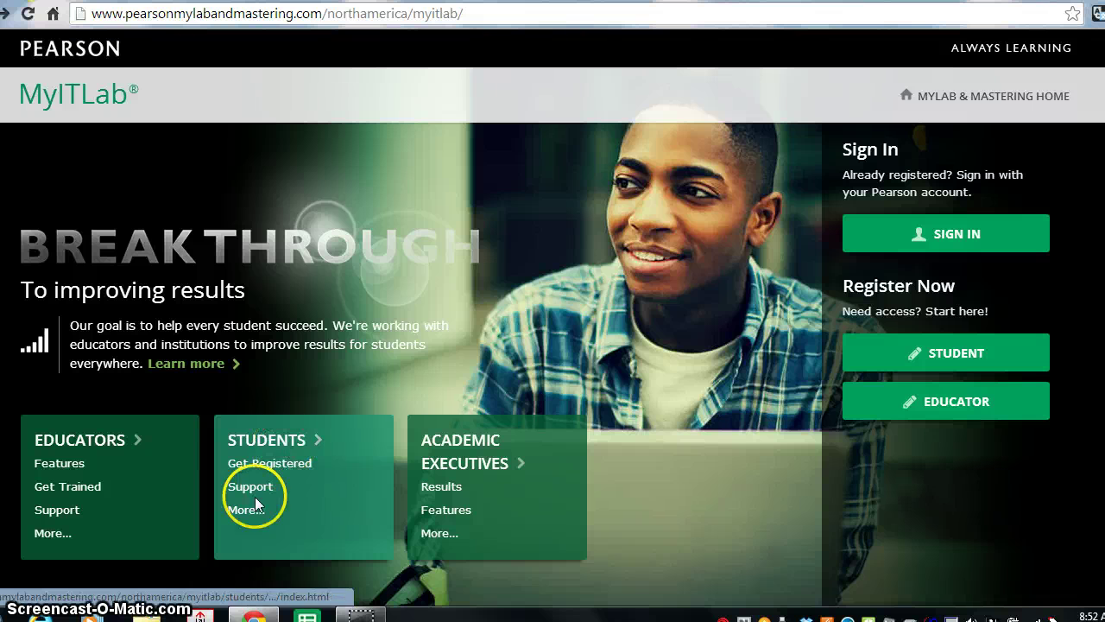
{"action": "left_click", "coordinate": [246, 511]}
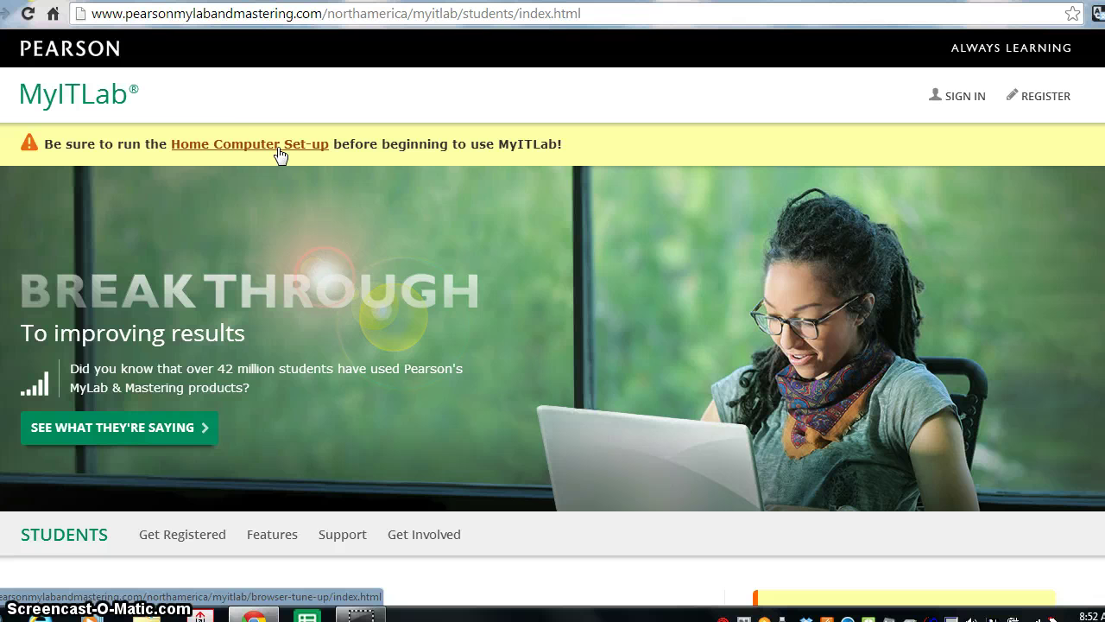
{"action": "left_click", "coordinate": [282, 147]}
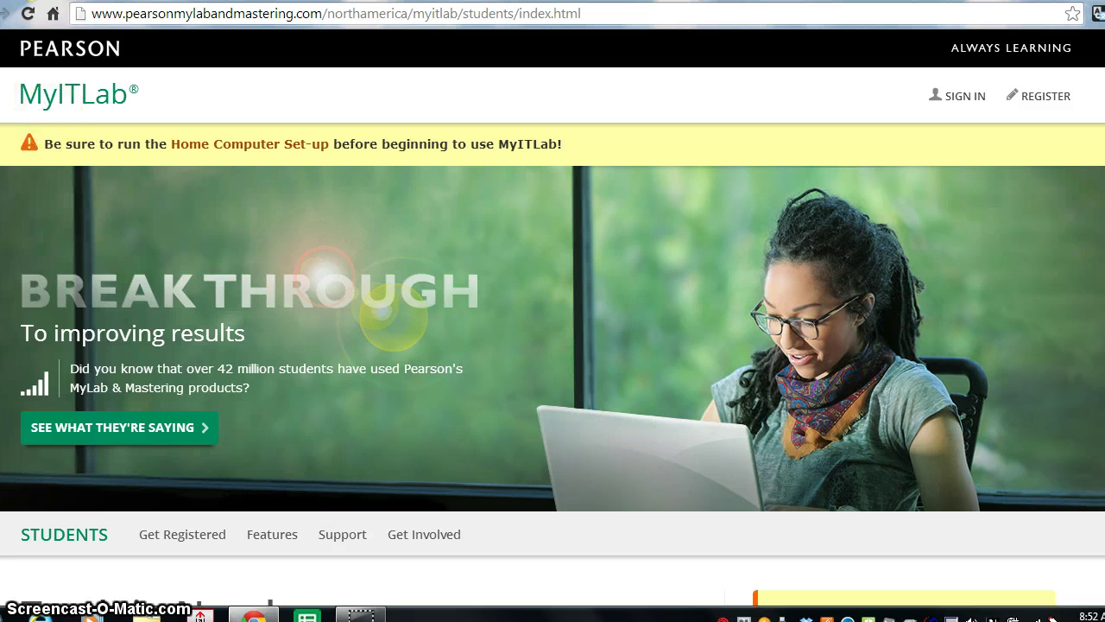
- Return to the MyITLab landing page offering sign-in and student or educator registration
{"action": "left_click", "coordinate": [5, 13]}
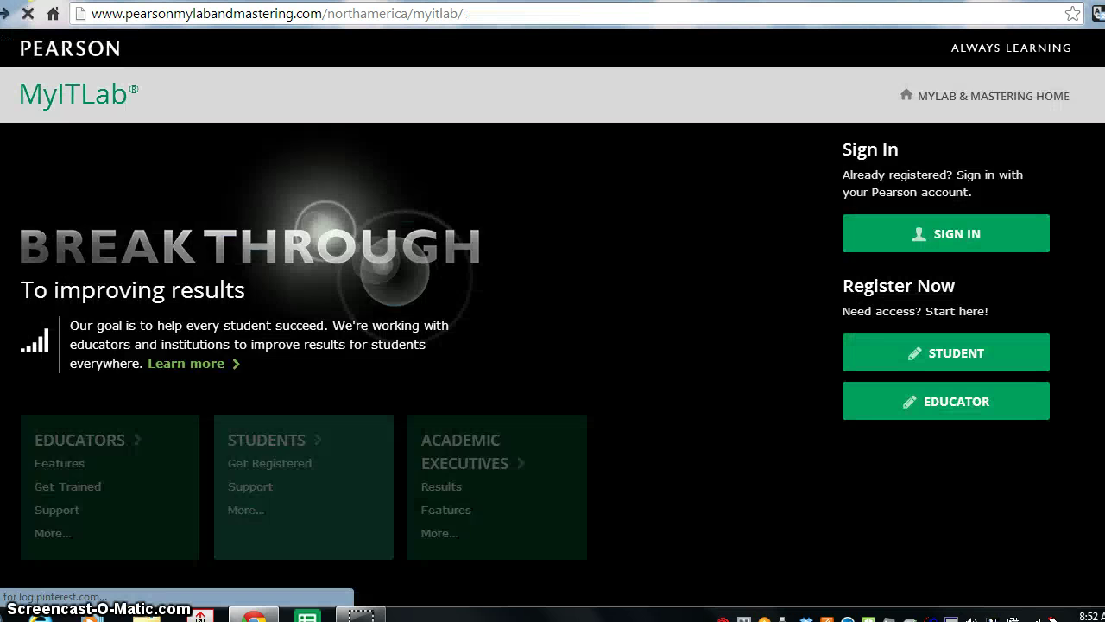